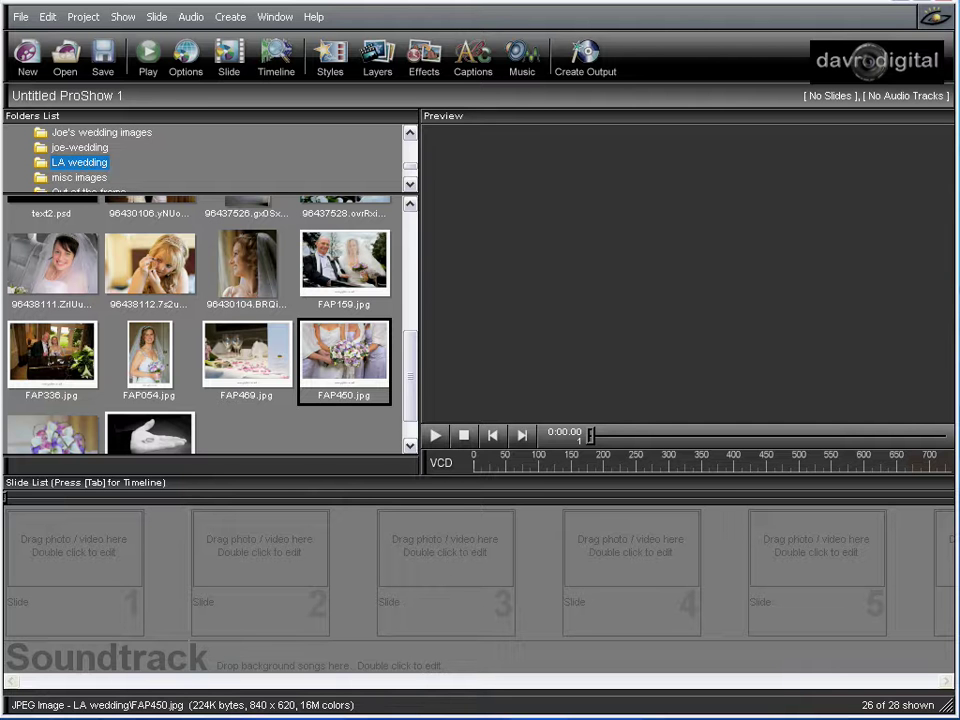
Step: Place the bouquet photo FAP450.jpg into slide 1 and bring up its Slide Options styles
click(348, 358)
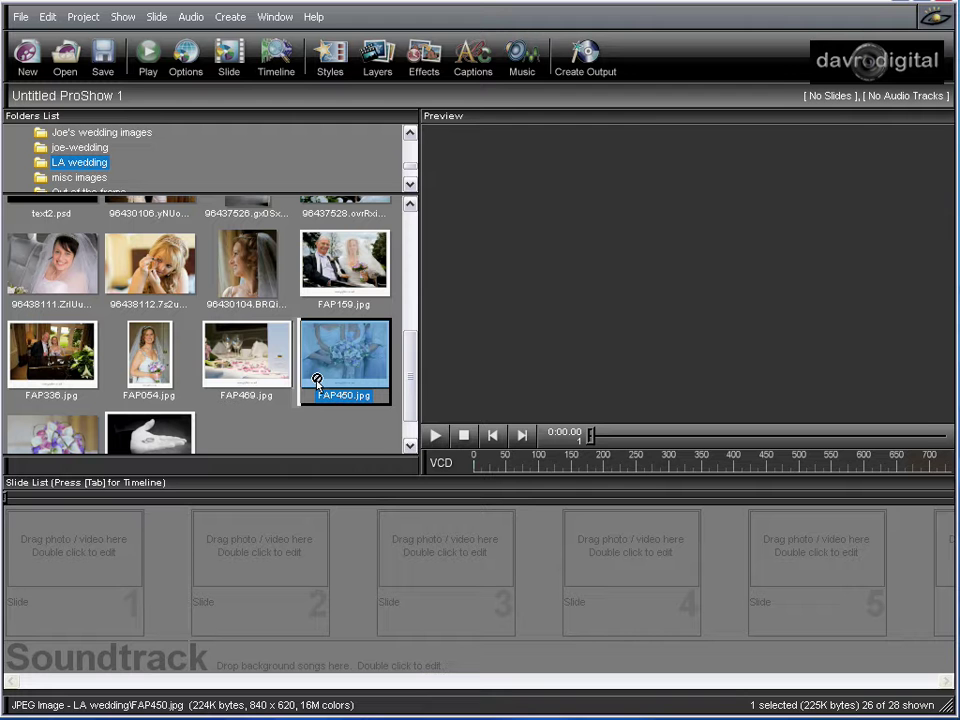
drag(70, 560, 84, 557)
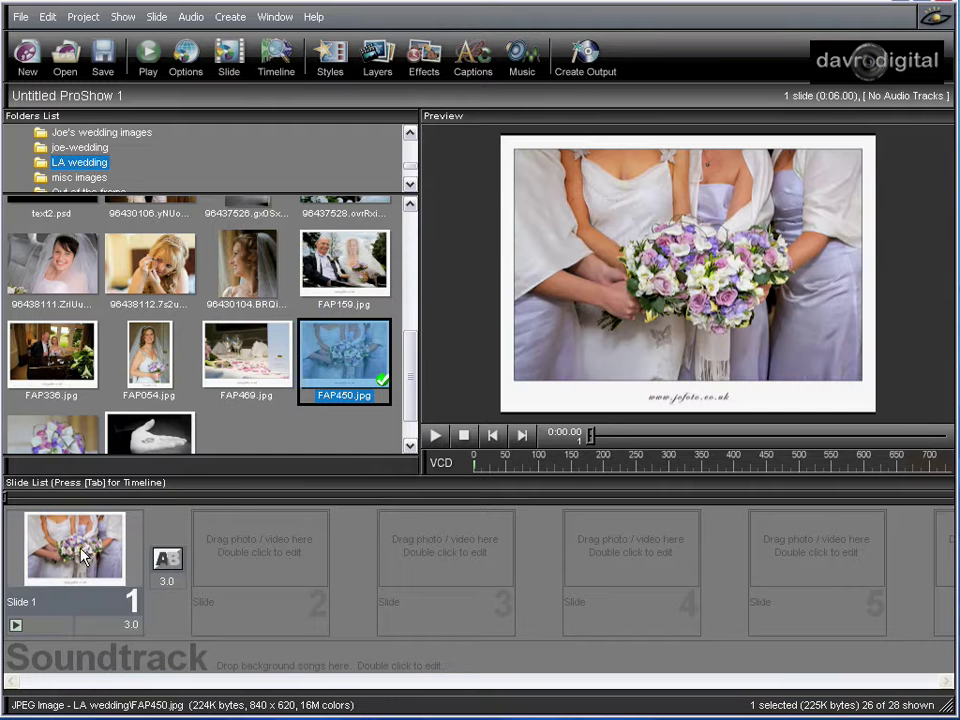
double_click(80, 553)
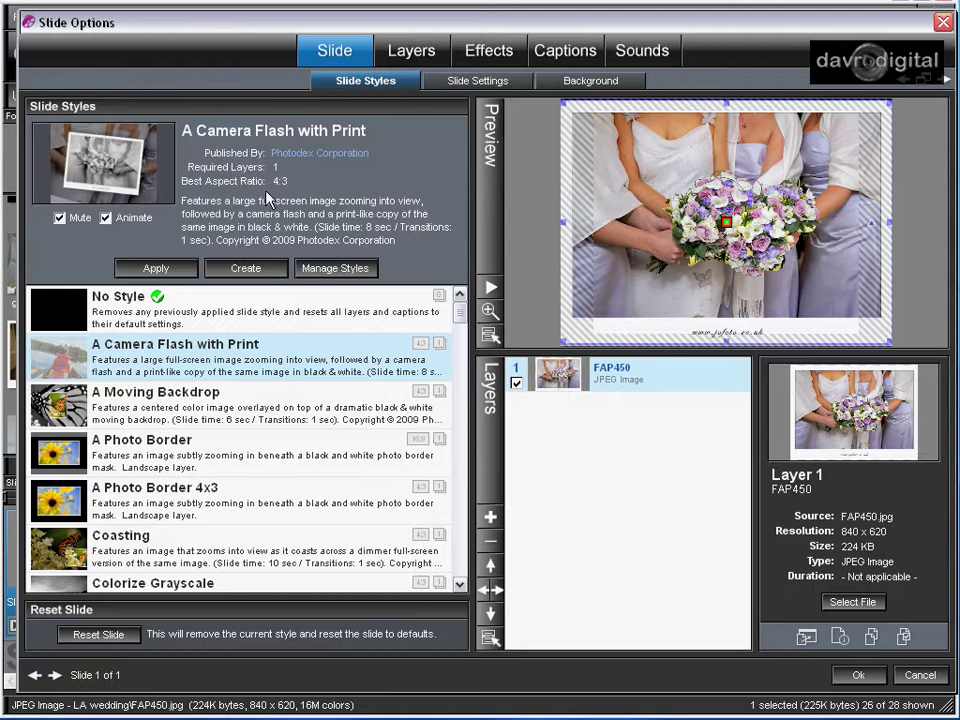
Step: Apply the A Camera Flash with Print style to slide 1 and preview the result
click(152, 269)
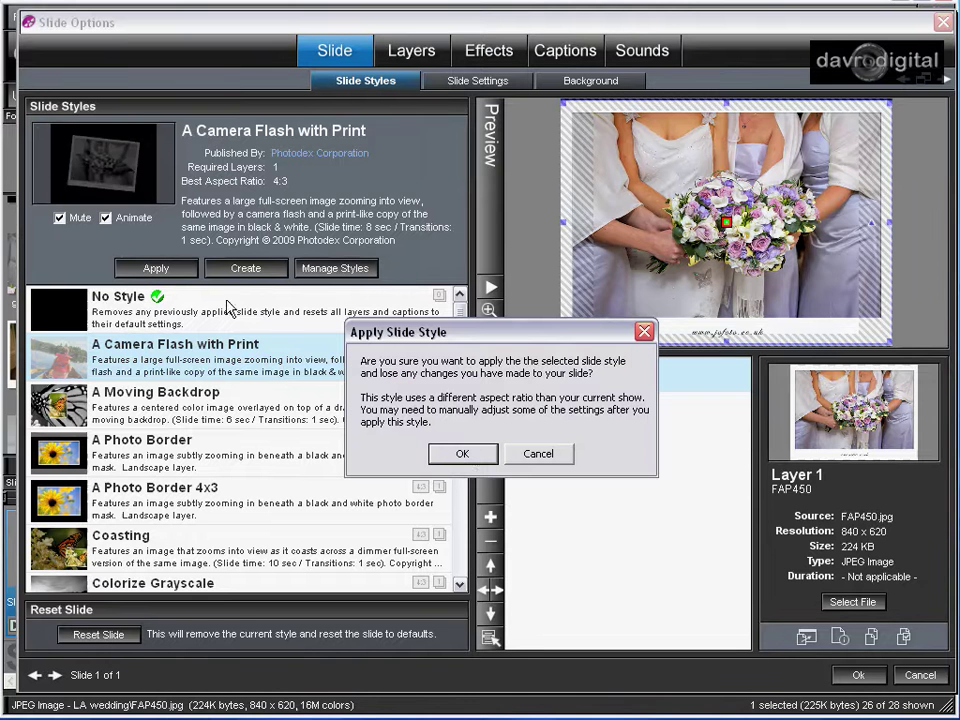
click(462, 455)
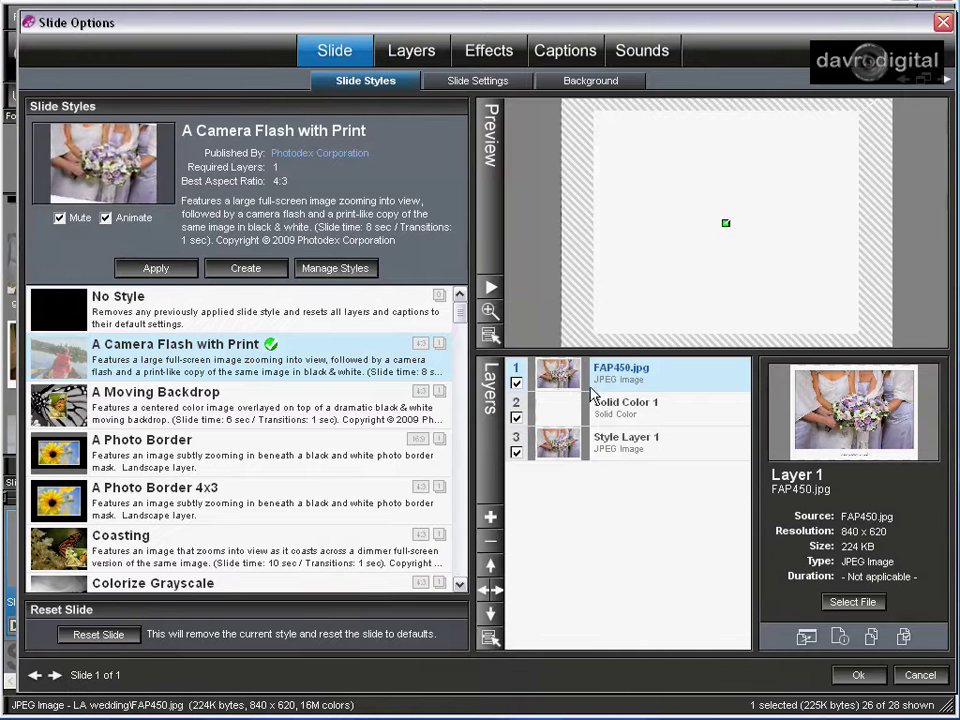
click(492, 289)
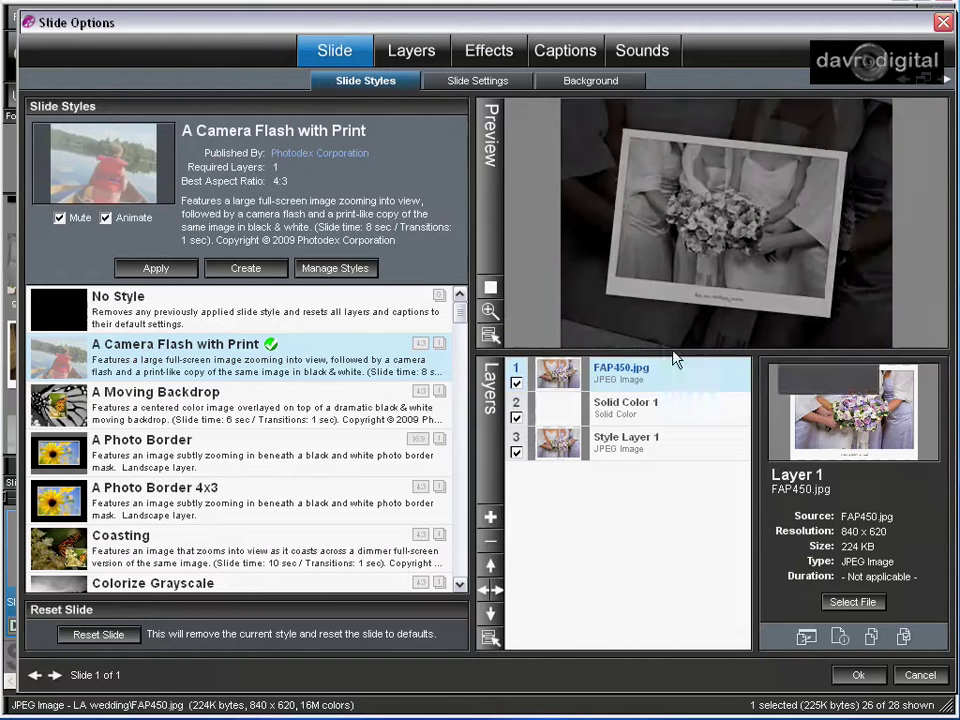
Step: Apply the A Moving Backdrop style to slide 1
click(152, 396)
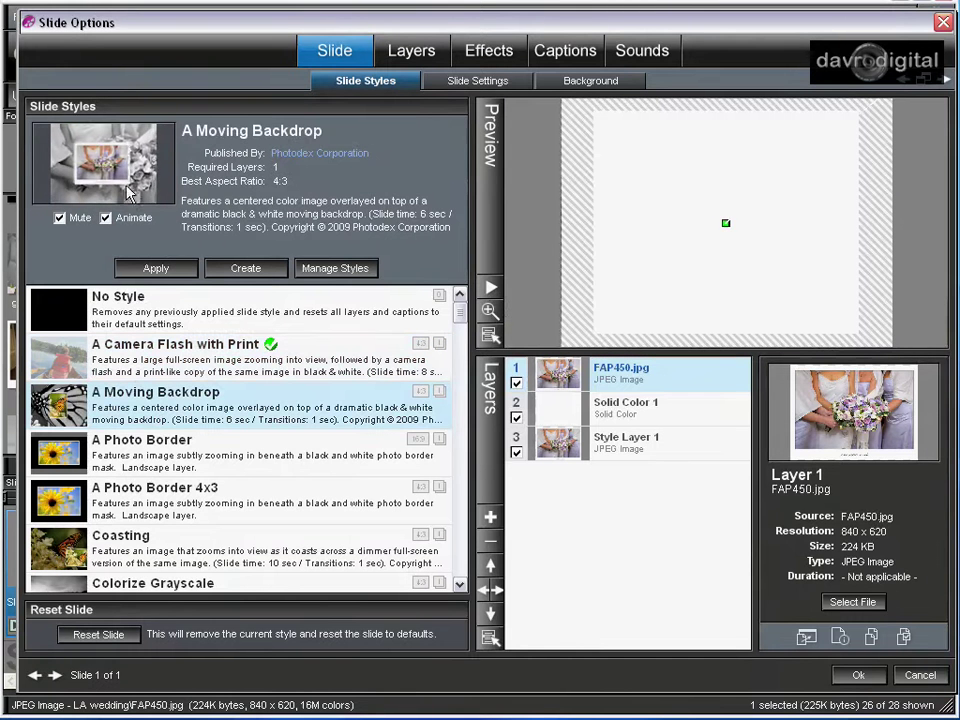
click(155, 266)
click(462, 455)
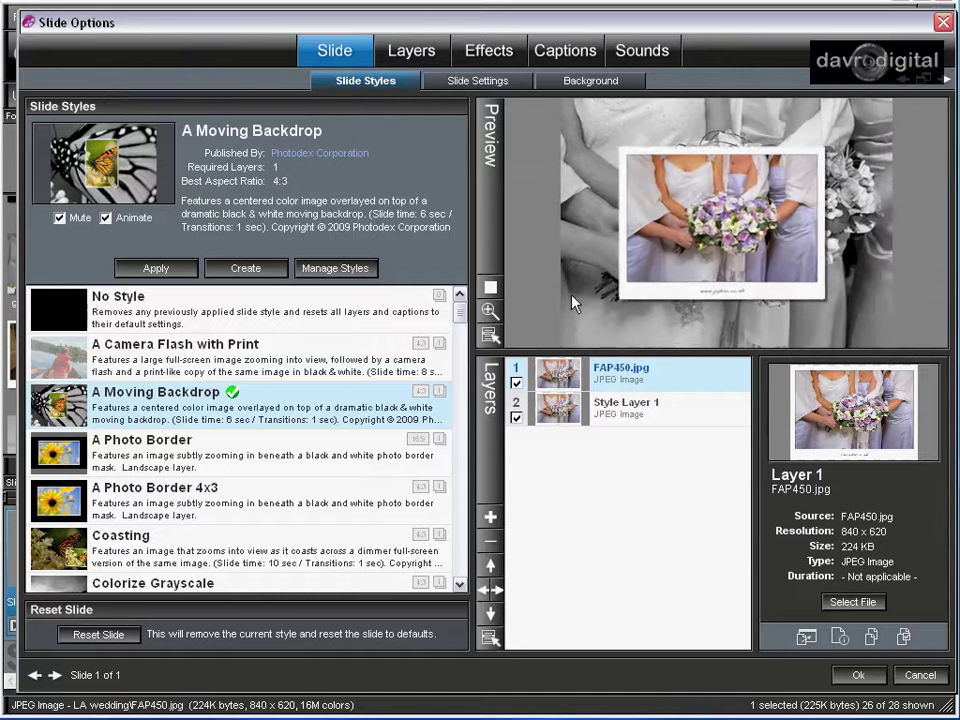
Step: Apply the A Photo Border style, preview it, then look at A Photo Border 4x3
click(136, 450)
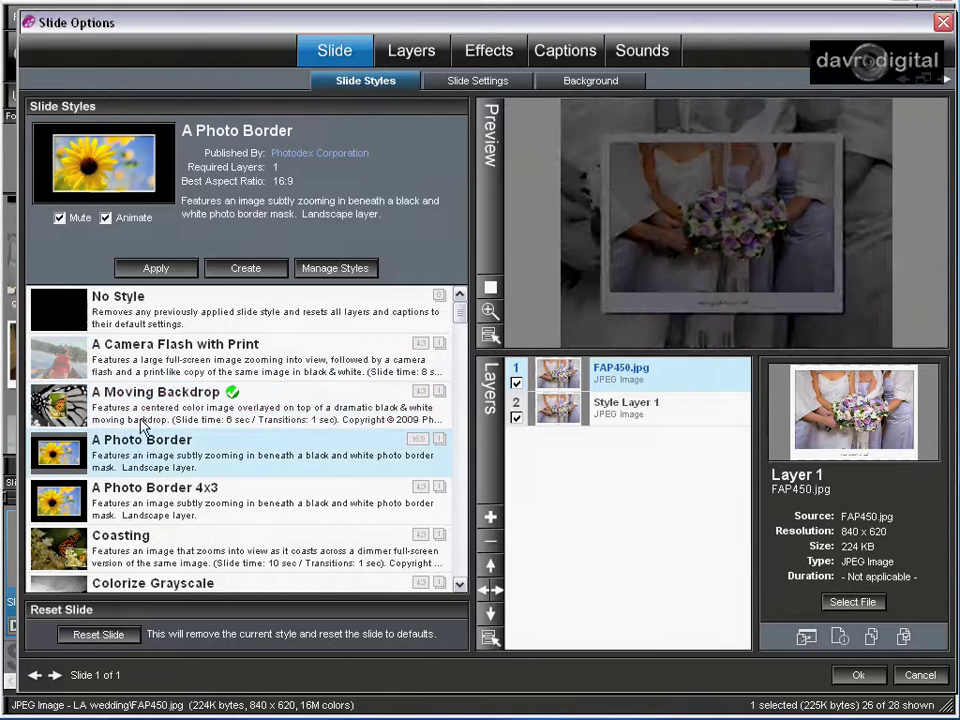
click(156, 268)
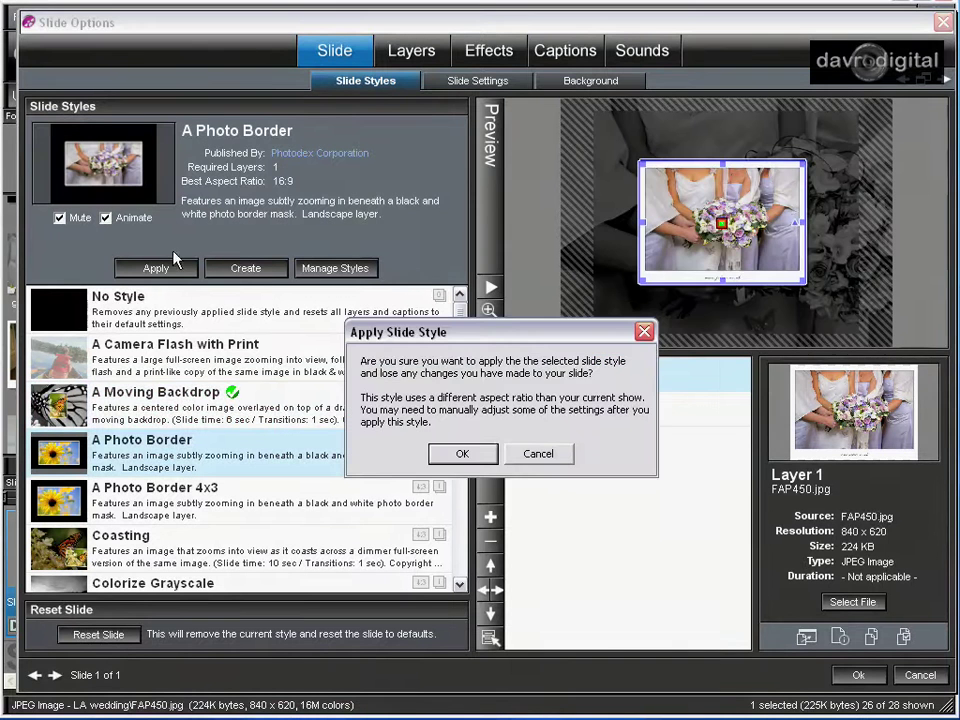
click(470, 453)
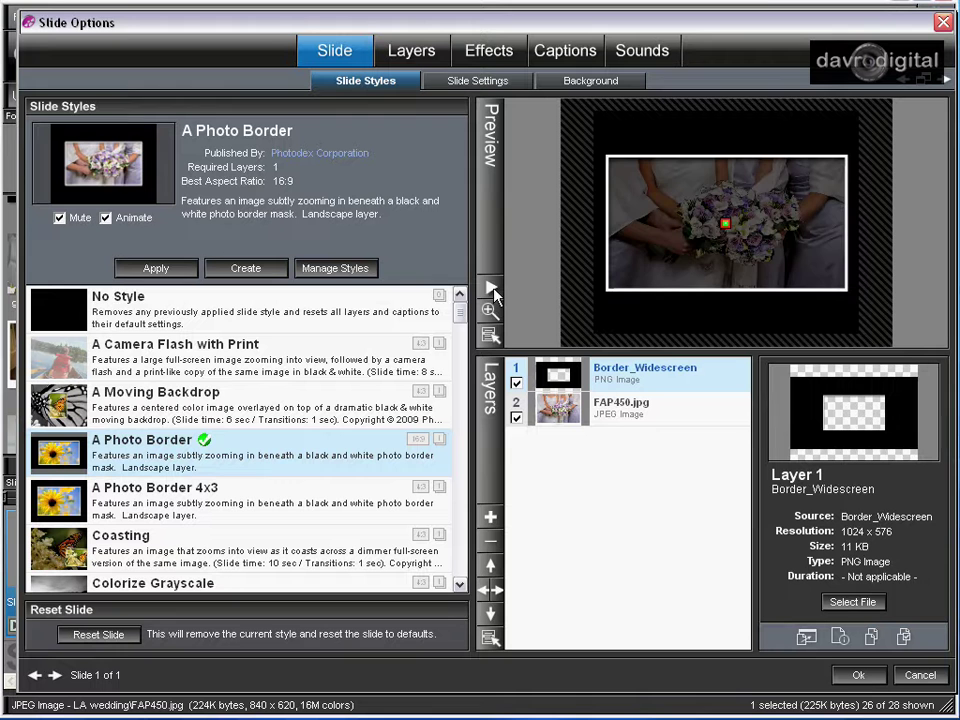
click(491, 289)
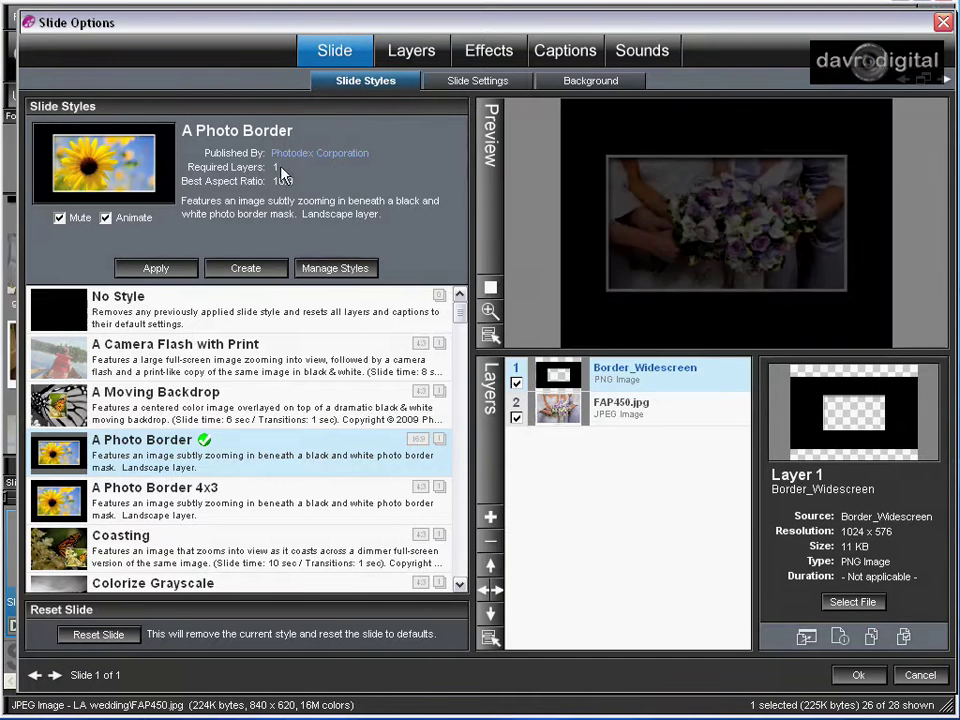
click(201, 500)
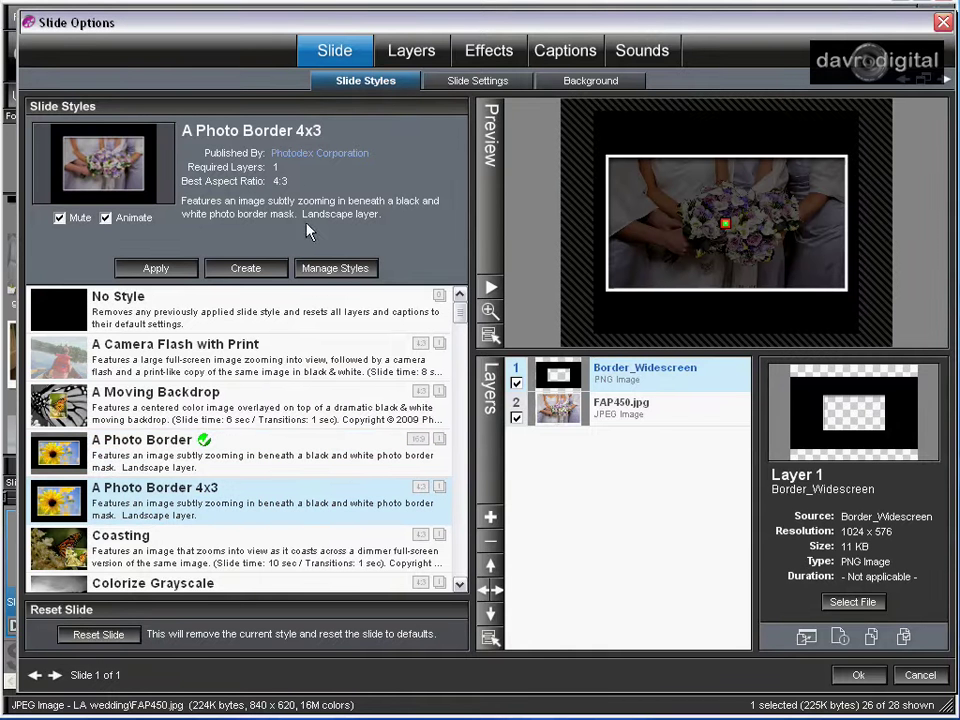
Step: Browse the Coasting, Display of Five 4x3 and Display of Five Still styles, then cancel
click(118, 548)
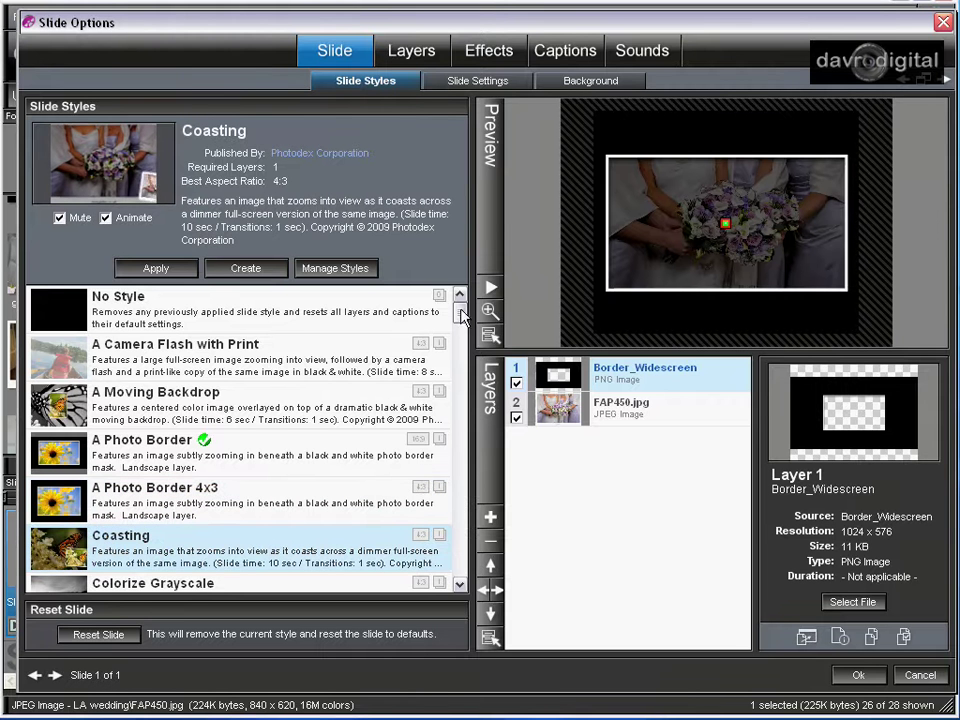
drag(458, 318, 457, 336)
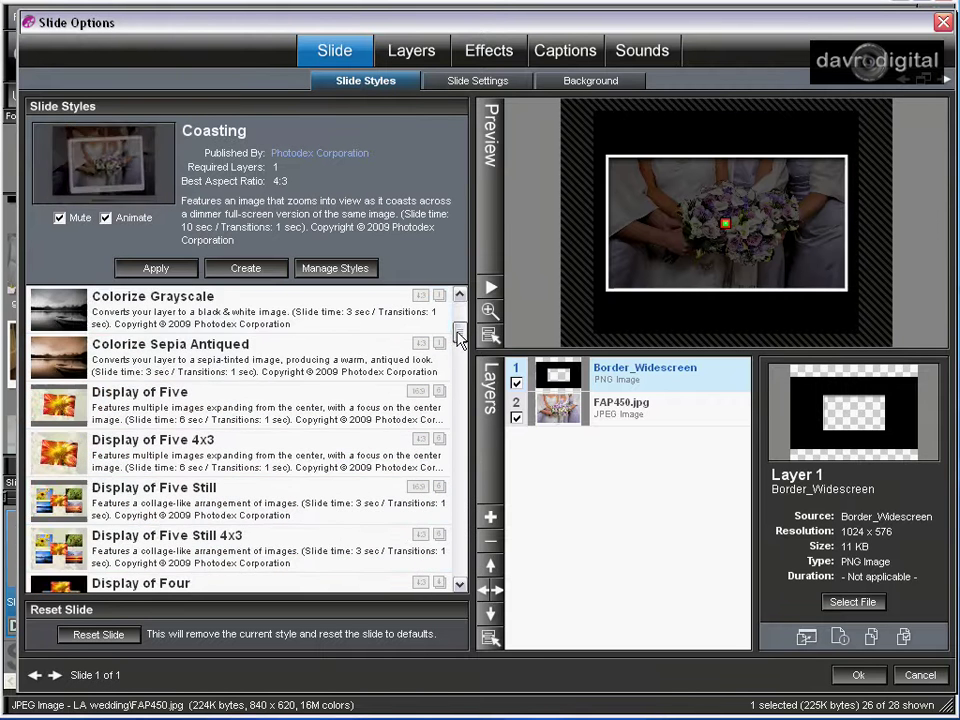
click(127, 458)
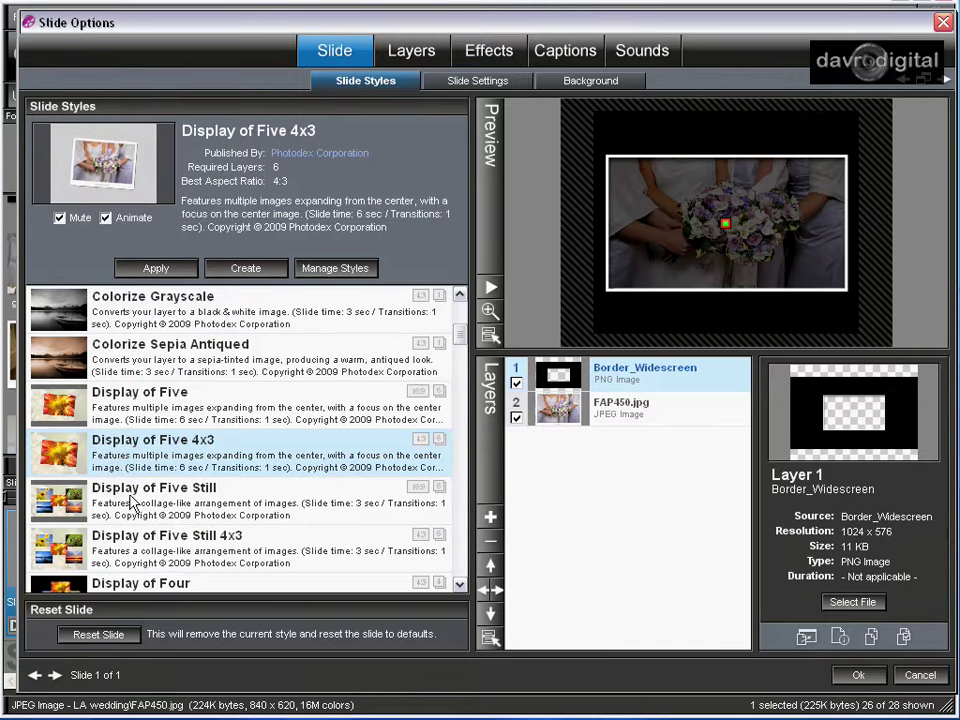
click(147, 503)
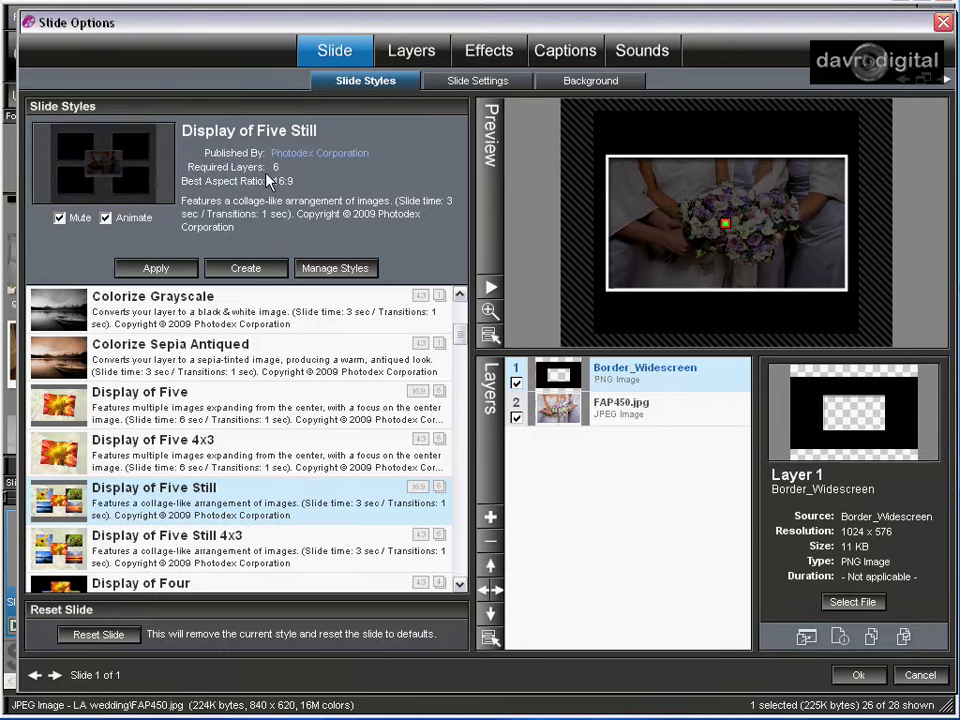
click(919, 676)
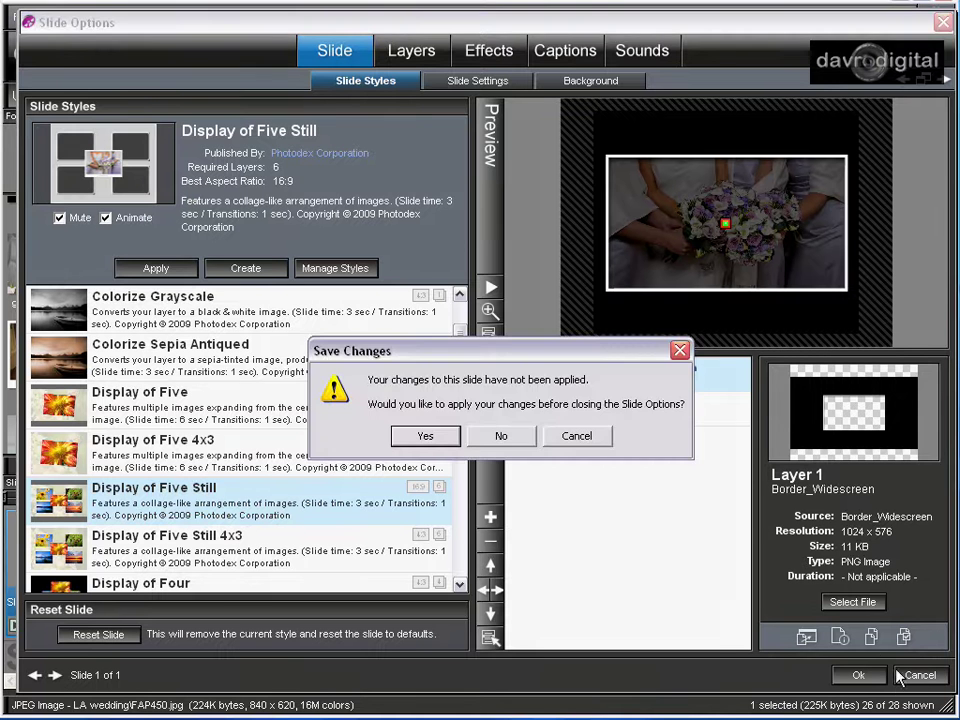
Step: Discard the style change and start selecting the photos FAP054, FAP336 and FAP159
click(500, 436)
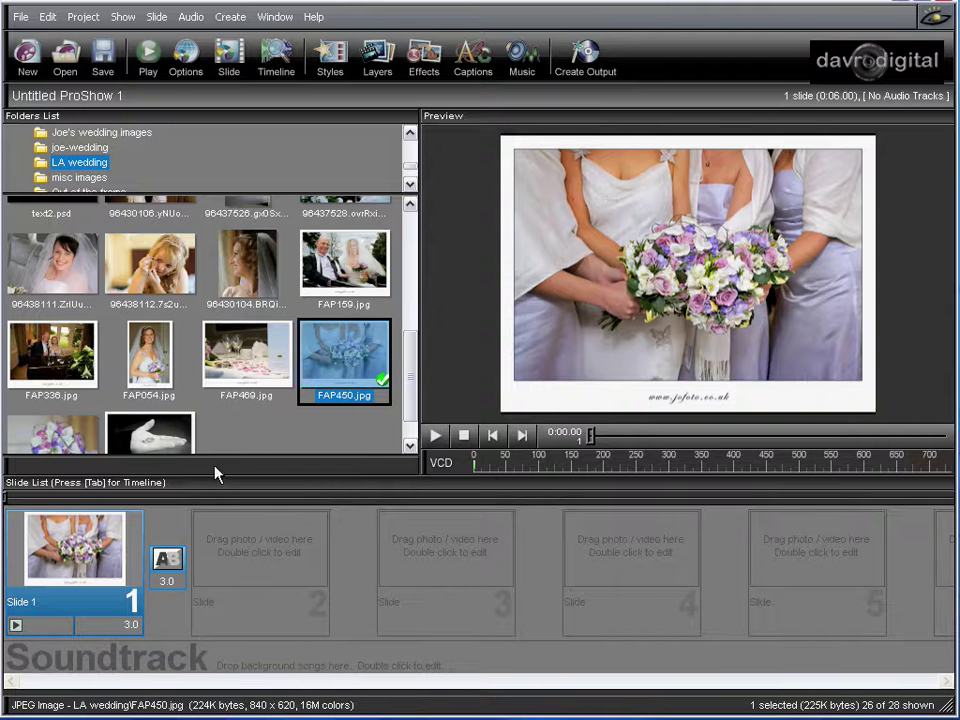
click(253, 453)
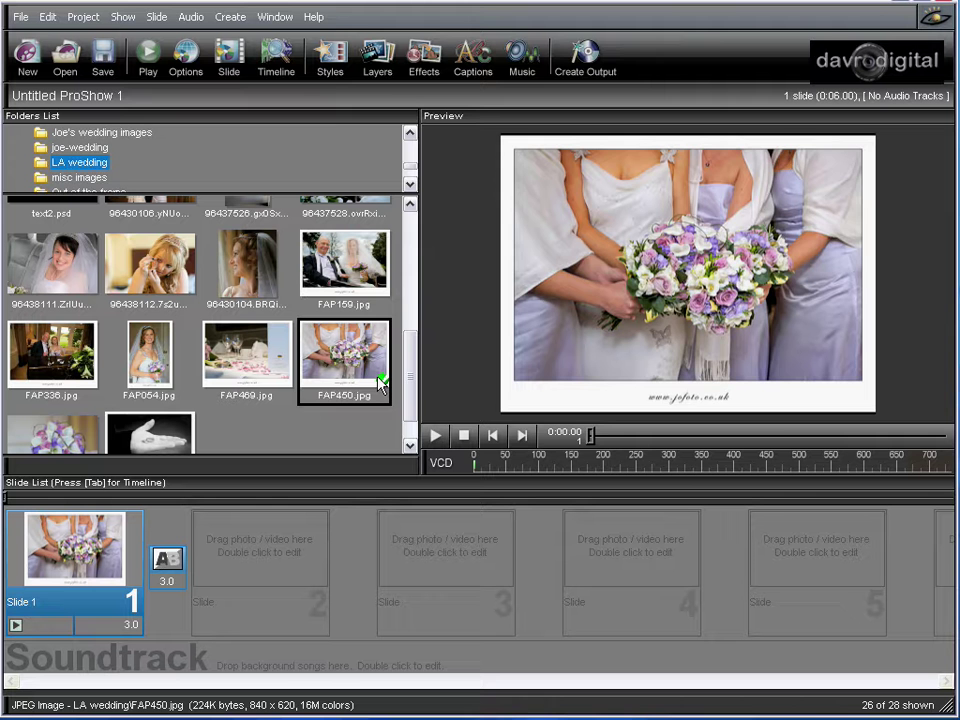
click(148, 360)
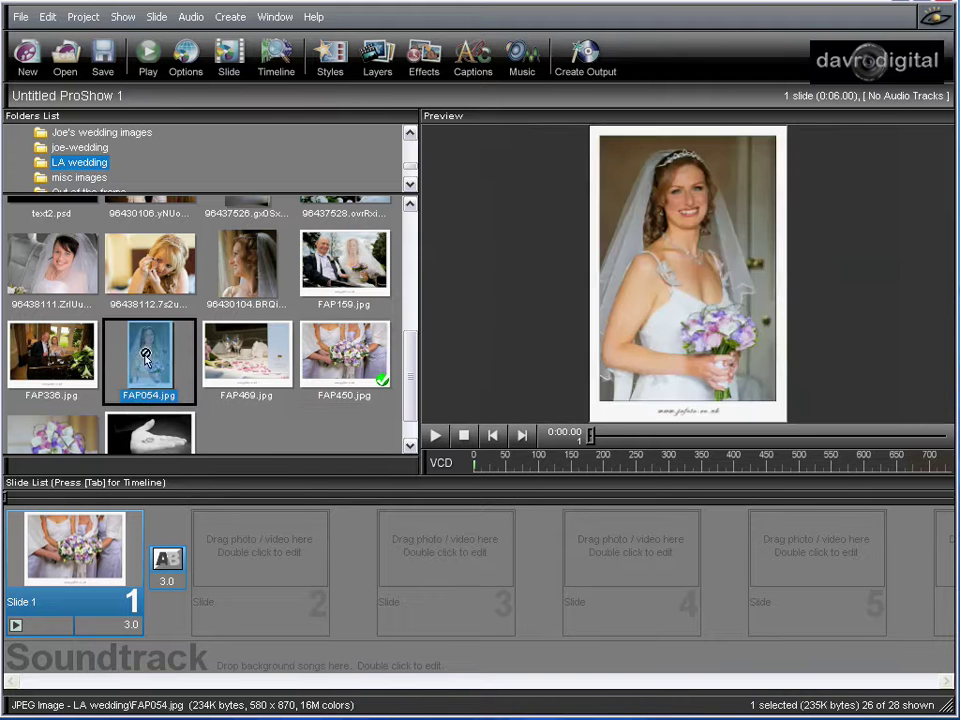
ctrl+click(52, 362)
ctrl+click(343, 285)
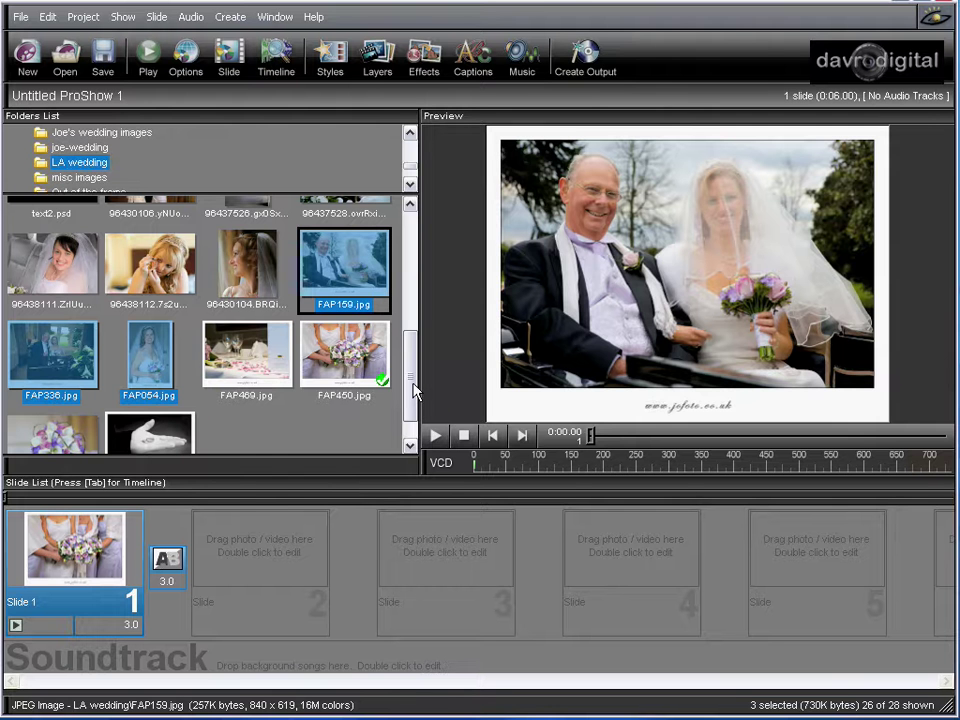
drag(409, 368, 414, 360)
Step: Add the car and bride photos to the selection and drop them onto slide 1
ctrl+click(376, 262)
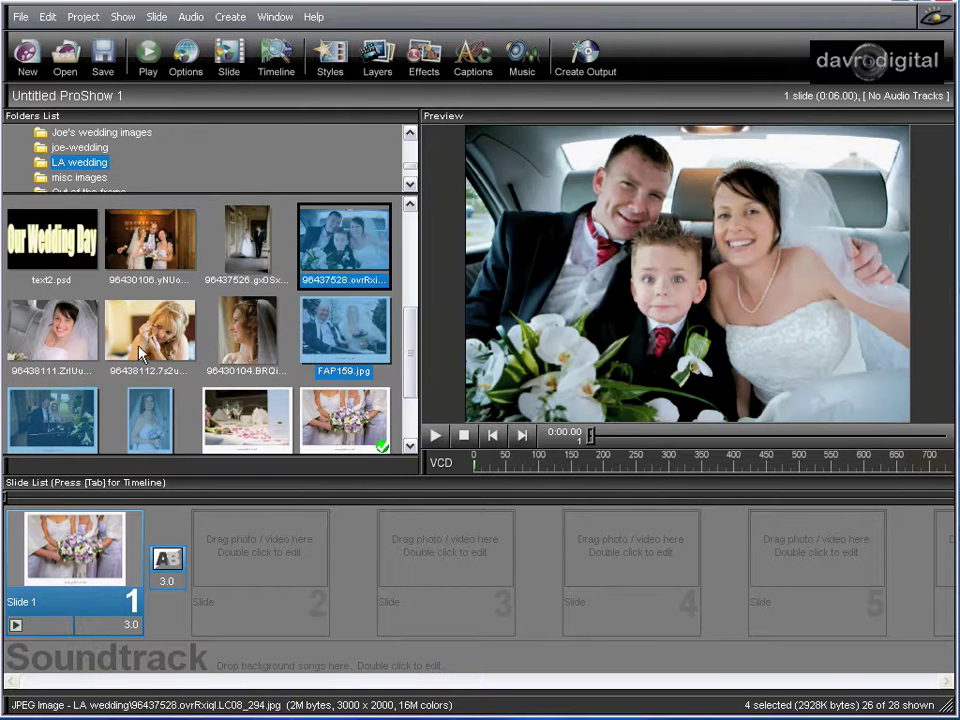
ctrl+click(245, 338)
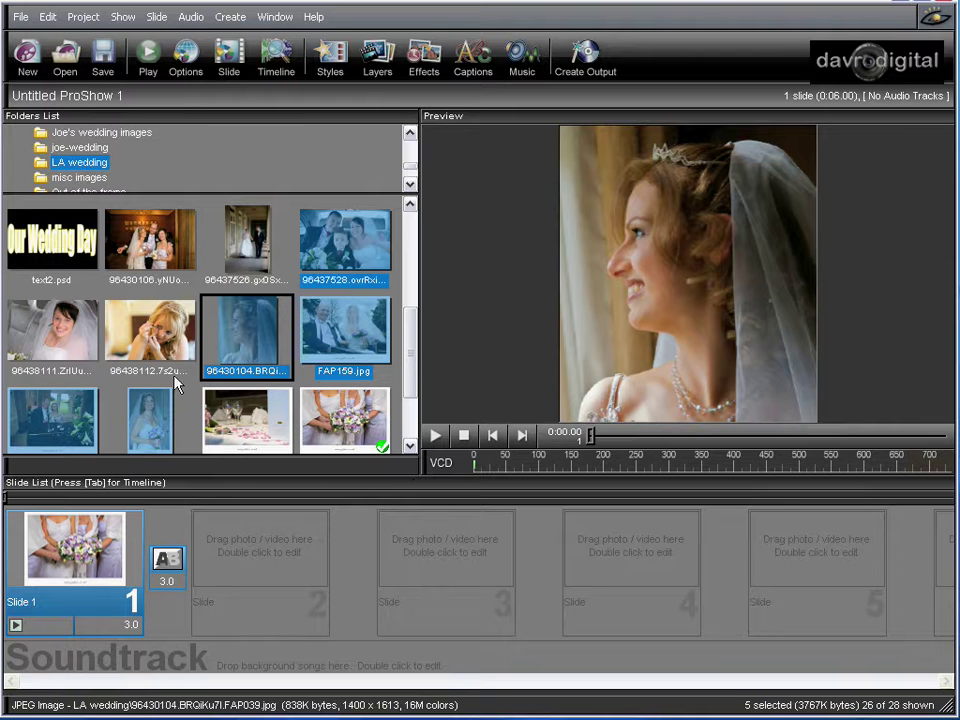
ctrl+click(56, 336)
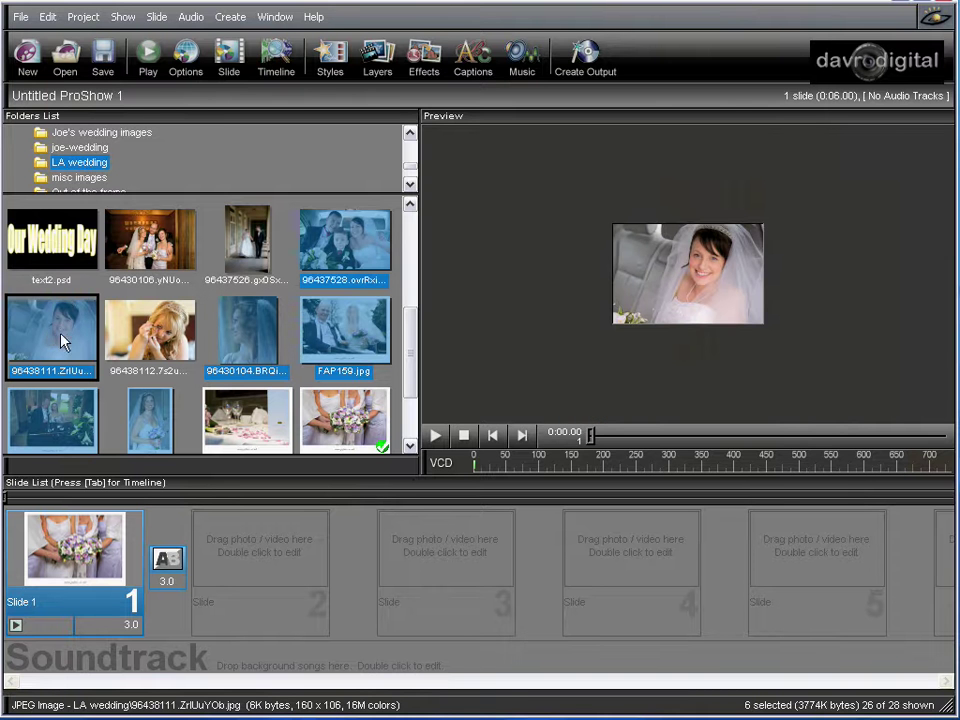
ctrl+click(55, 338)
click(240, 343)
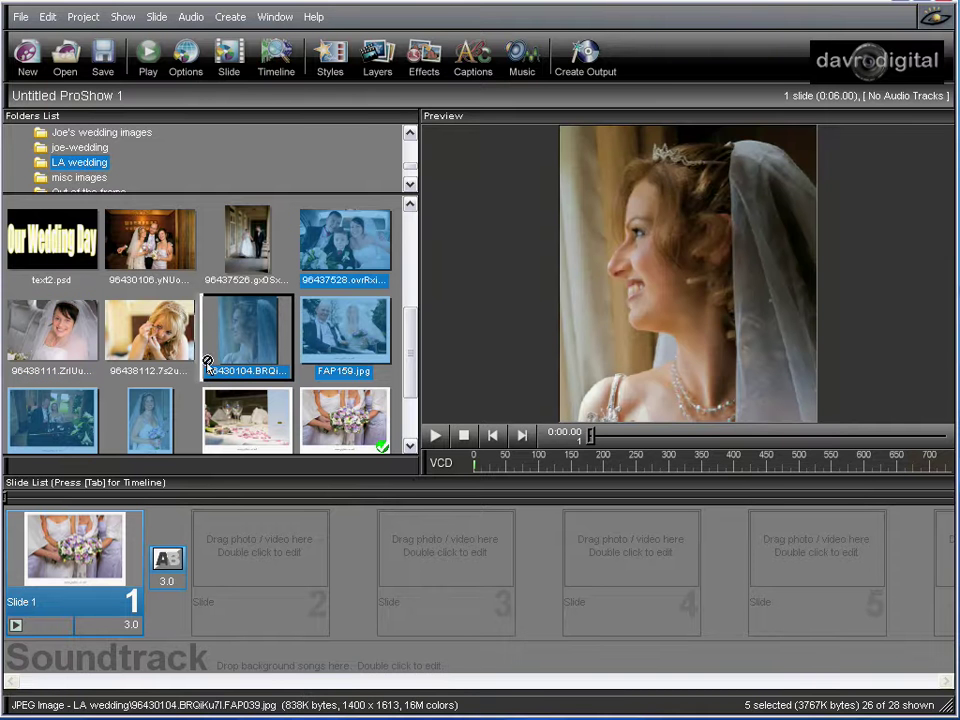
drag(75, 537, 83, 545)
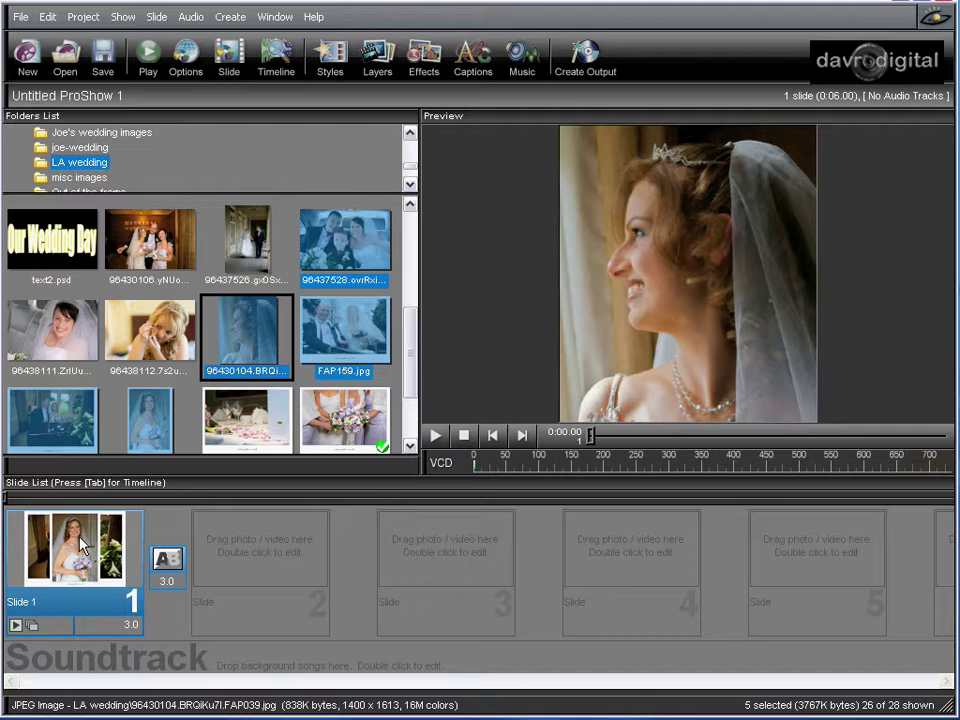
Step: Give slide 1 the Display of Five 4x3 style, confirming the replacement
double_click(83, 545)
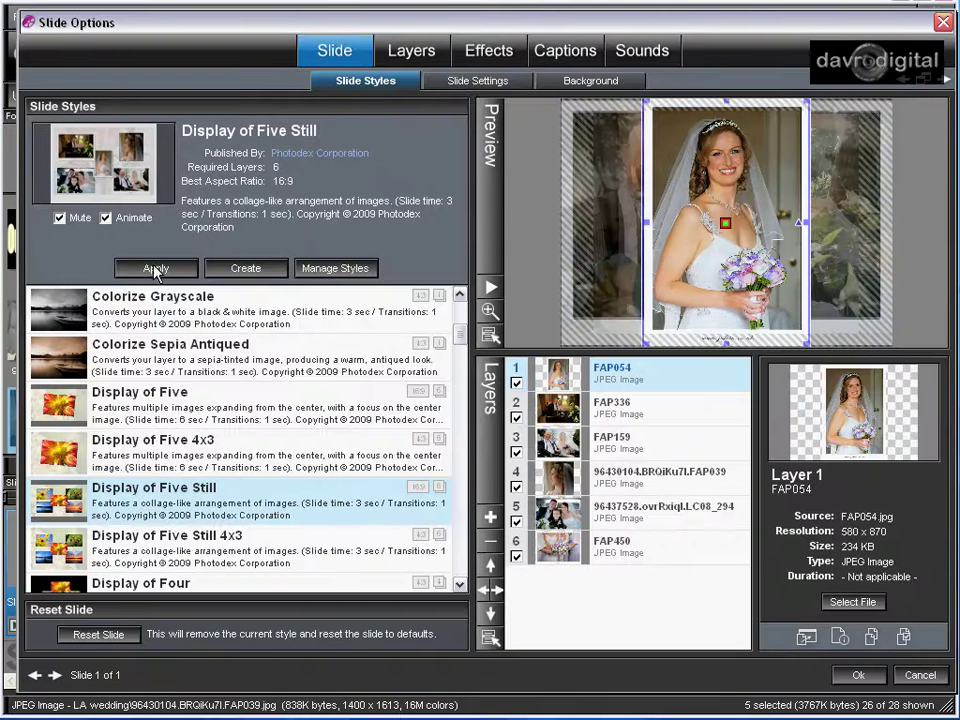
click(147, 453)
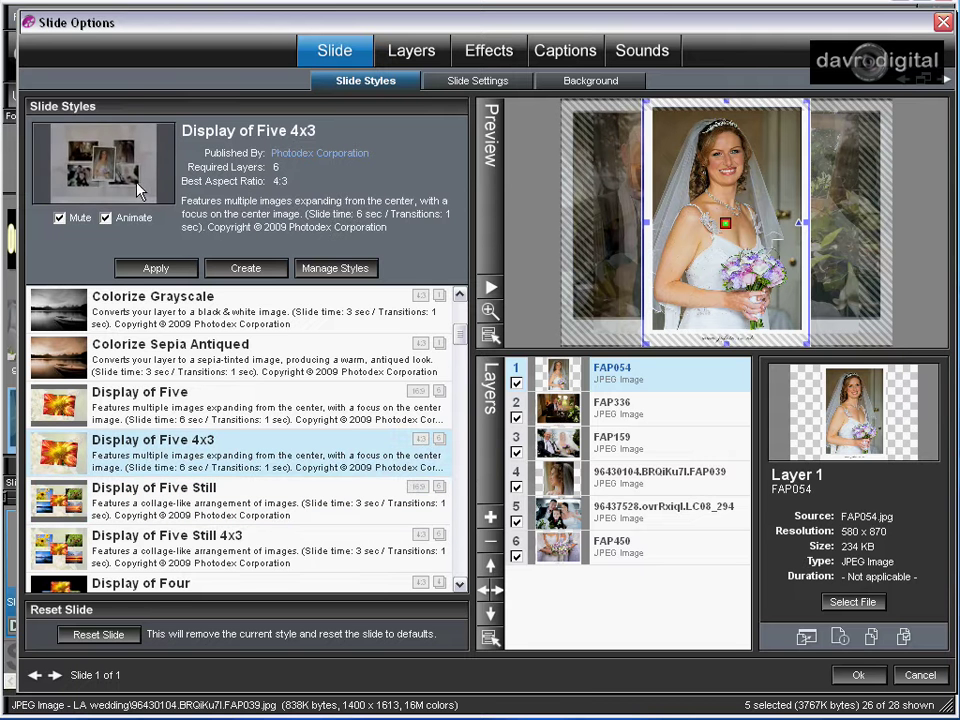
click(148, 268)
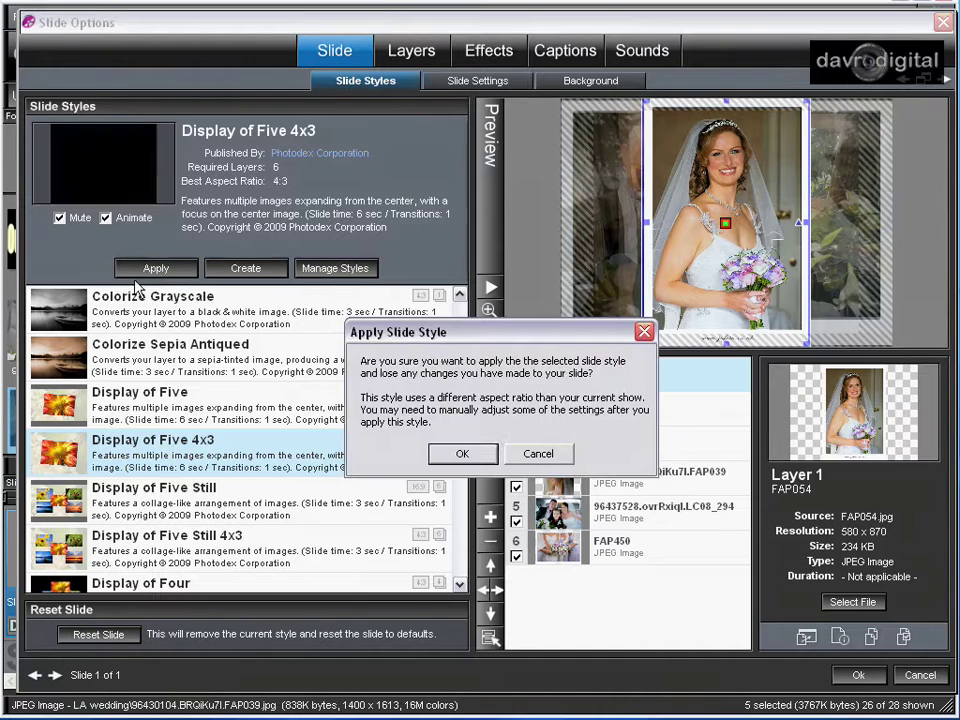
click(462, 455)
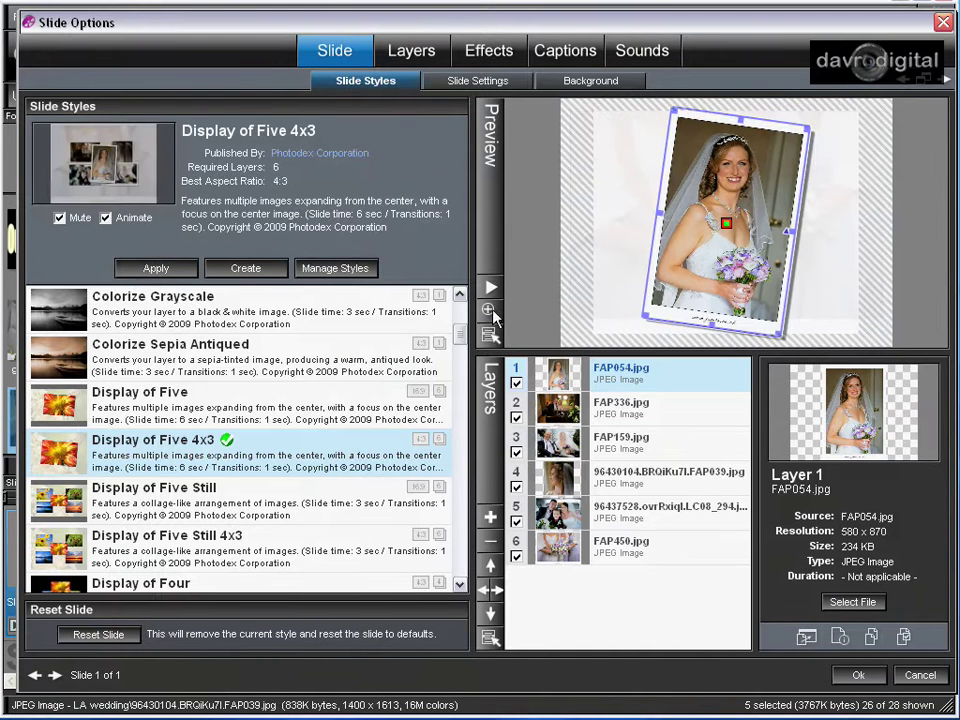
click(488, 311)
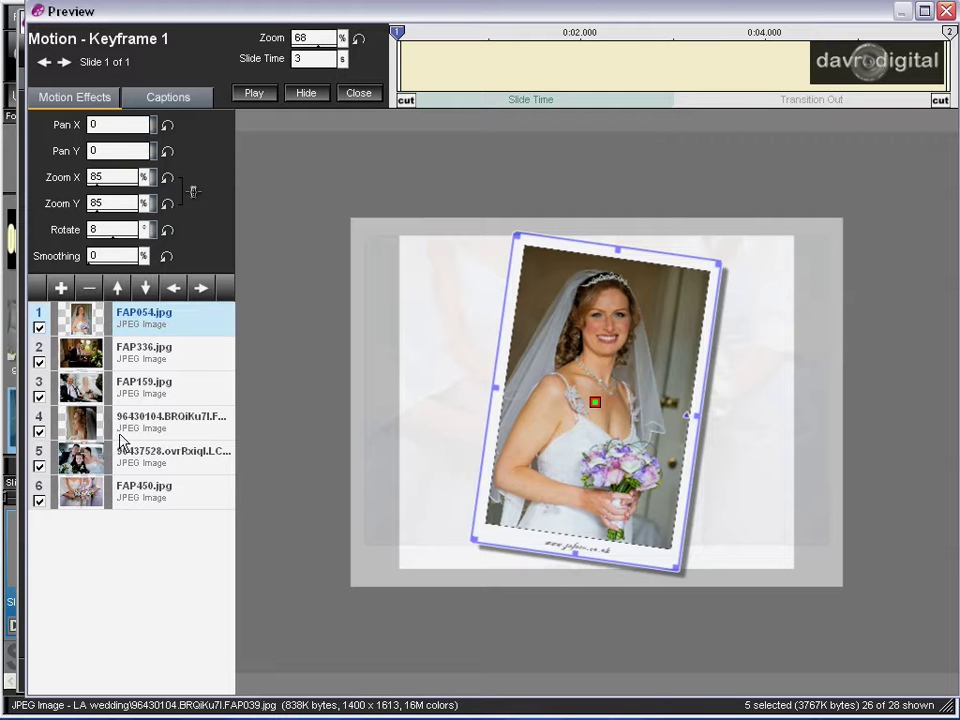
click(152, 366)
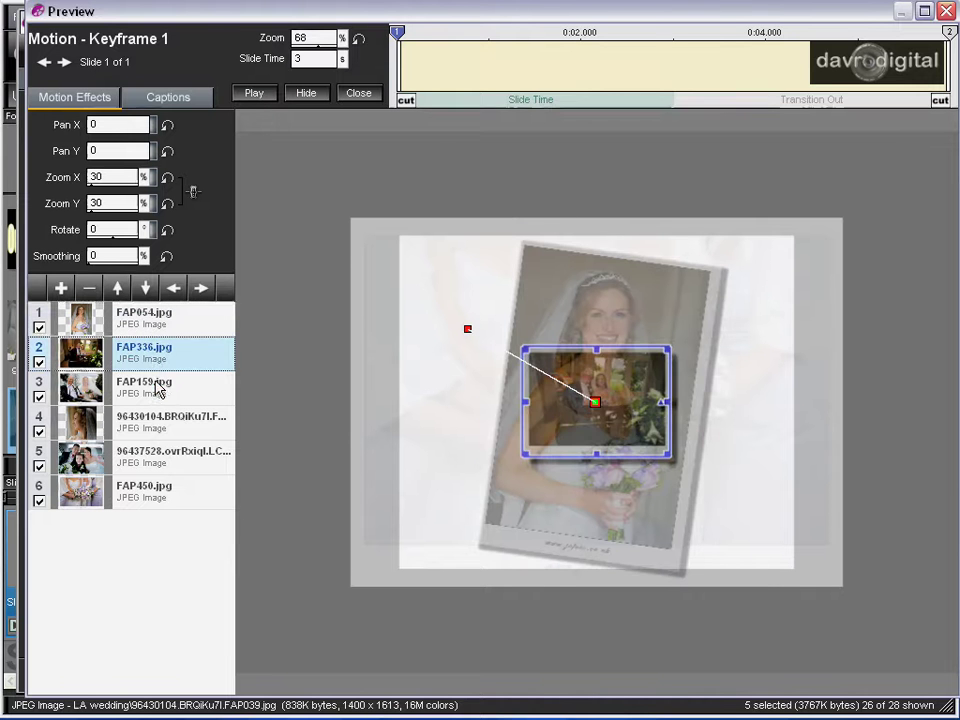
click(157, 389)
click(130, 420)
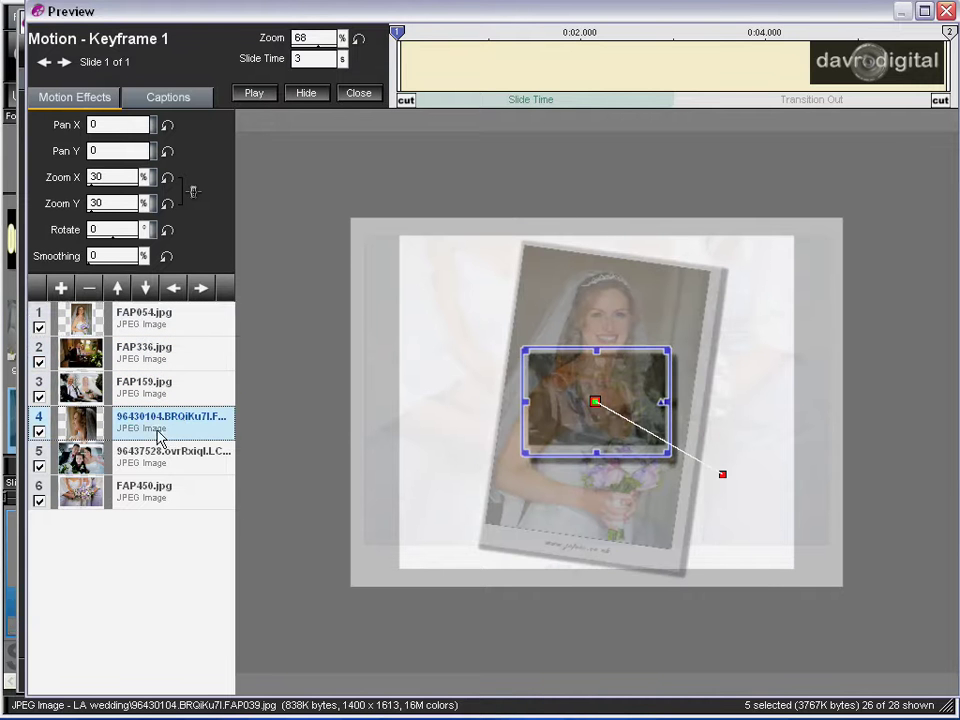
click(157, 460)
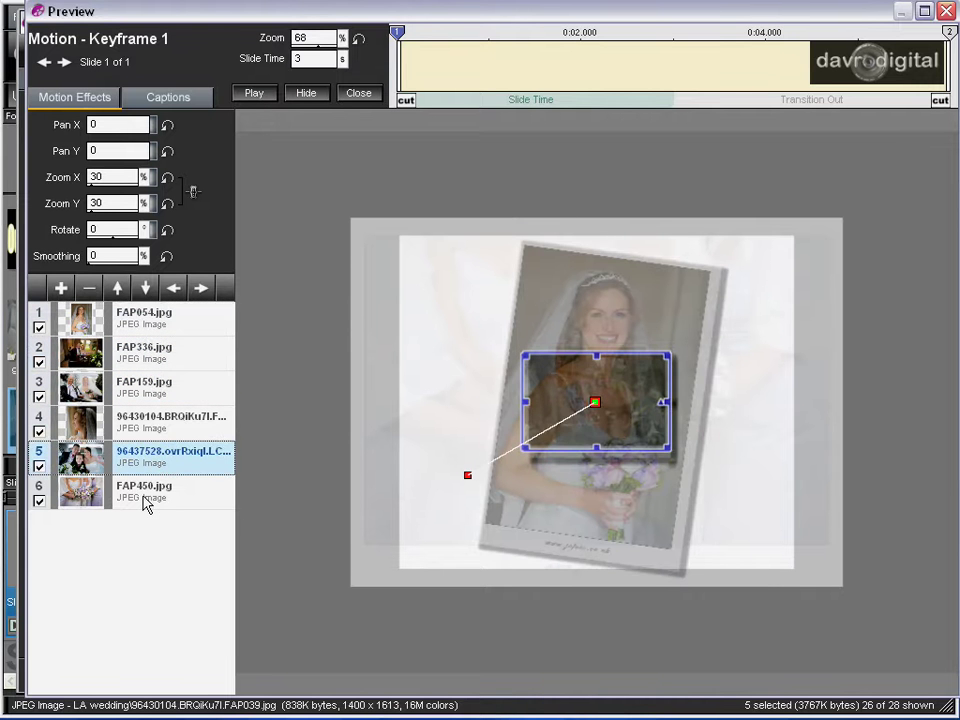
click(147, 501)
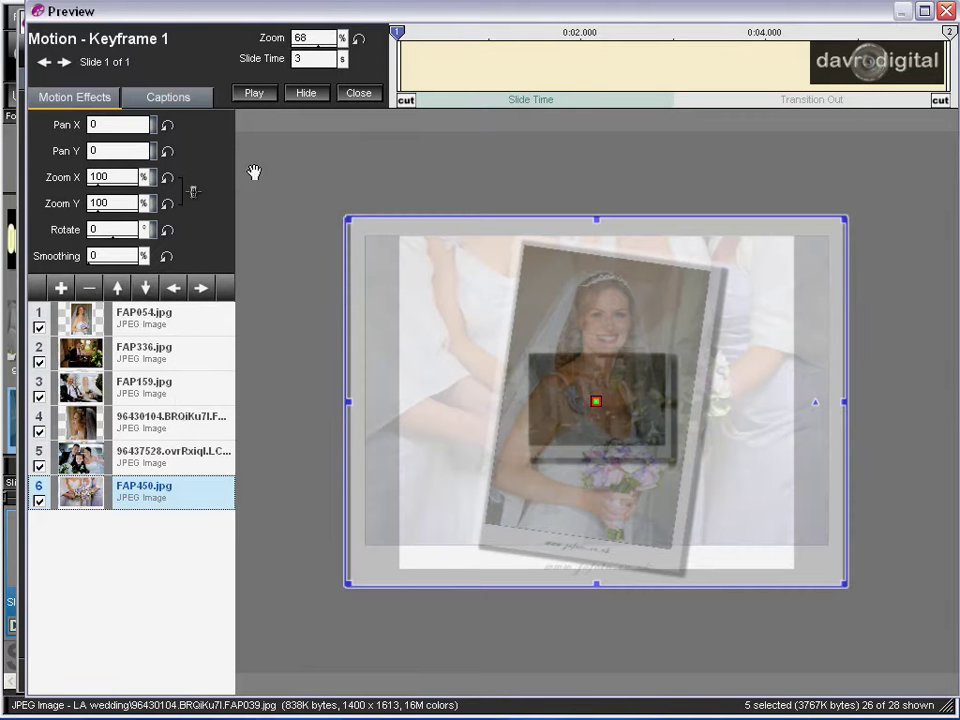
click(266, 92)
click(359, 94)
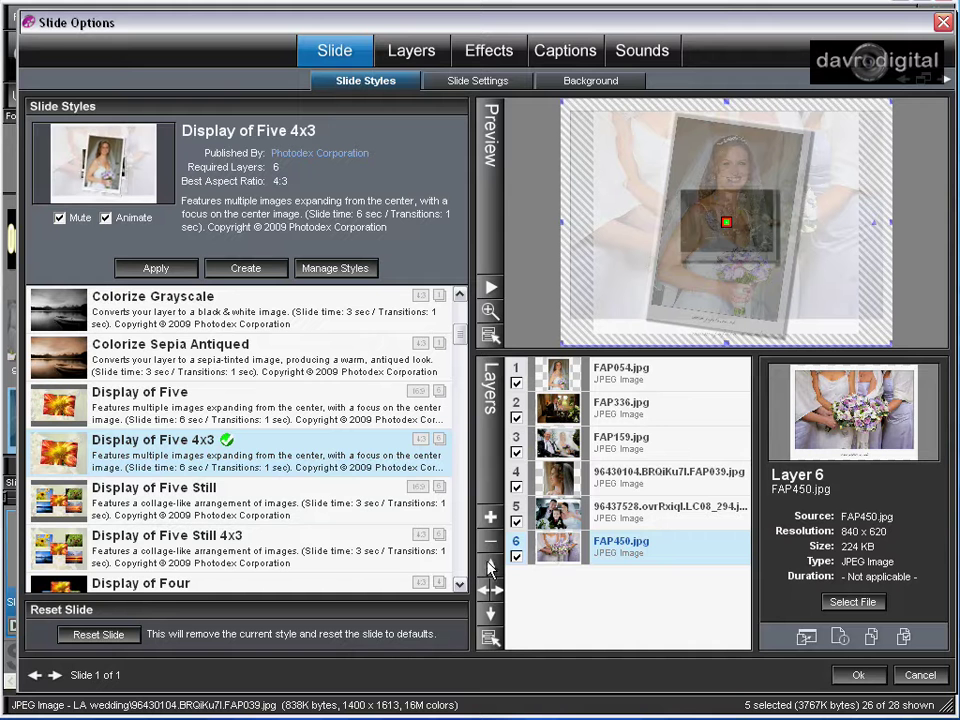
Step: Accept the slide changes and play the show to watch the collage
click(860, 676)
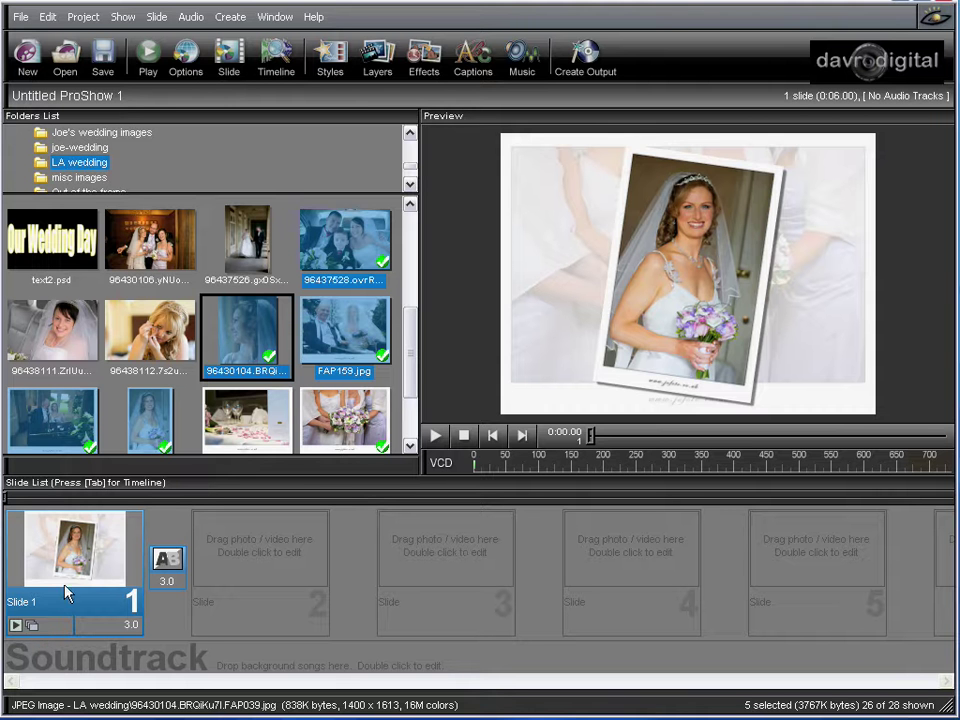
click(436, 437)
Step: Name slide 1 'Montage', add the note '6 slides', and set its time to 6 seconds
double_click(78, 563)
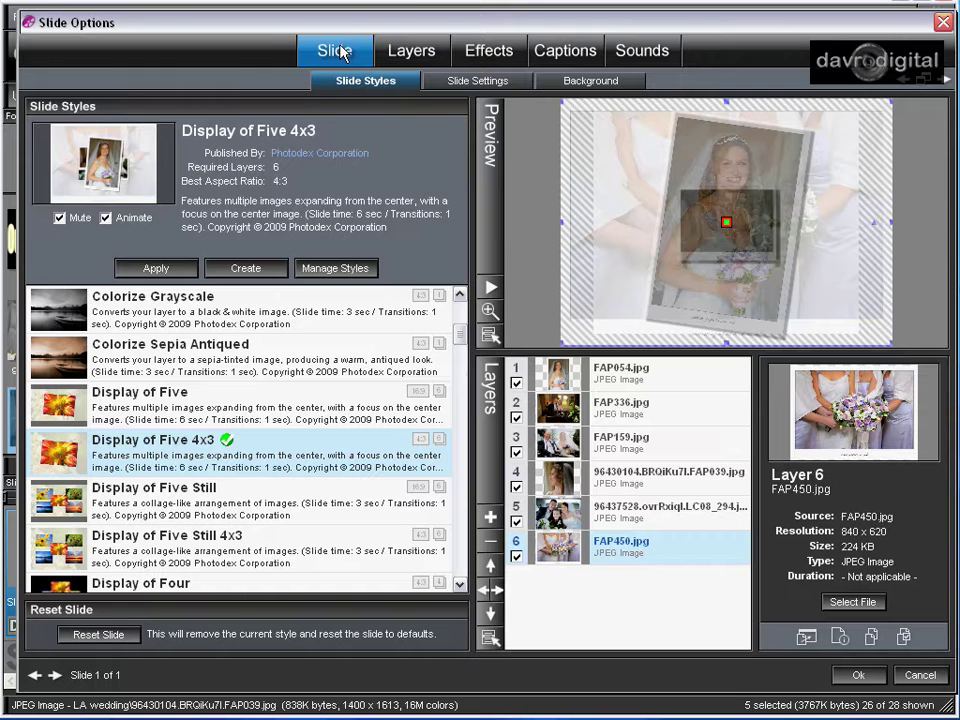
click(470, 82)
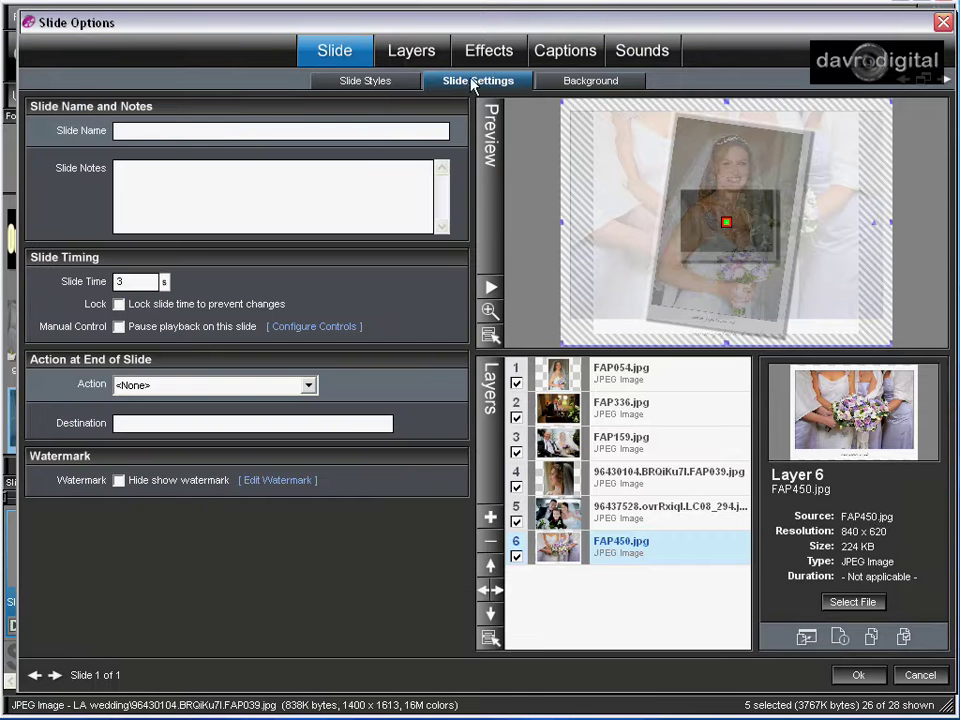
click(200, 131)
text(Montage)
click(204, 196)
text(6 slides)
double_click(112, 283)
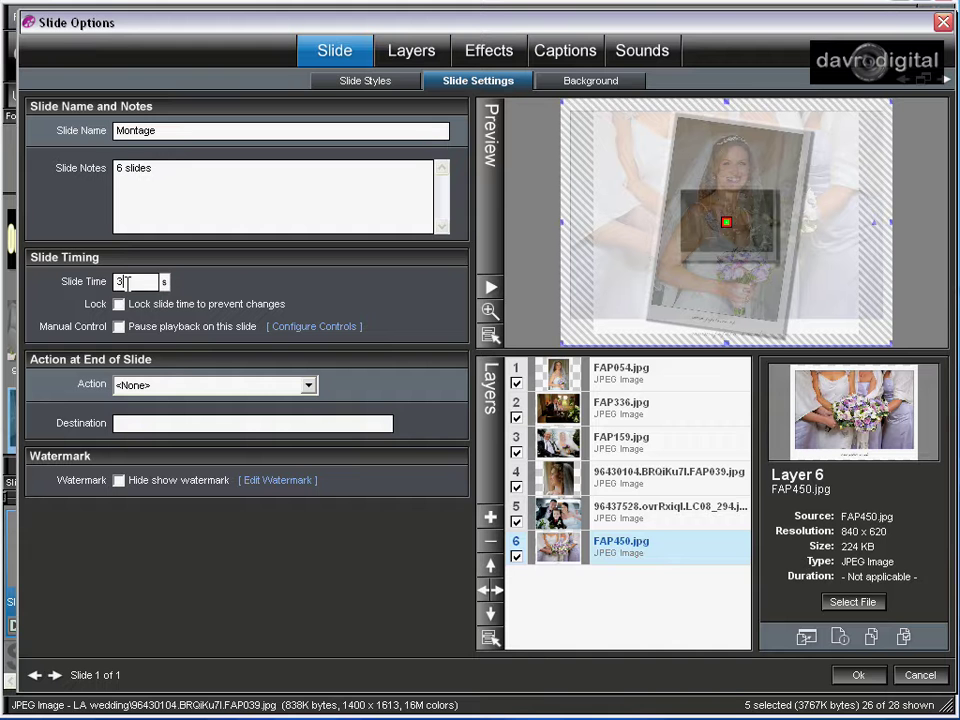
text(6)
Step: Copy the end positions of all Montage layers into a new following slide
click(488, 49)
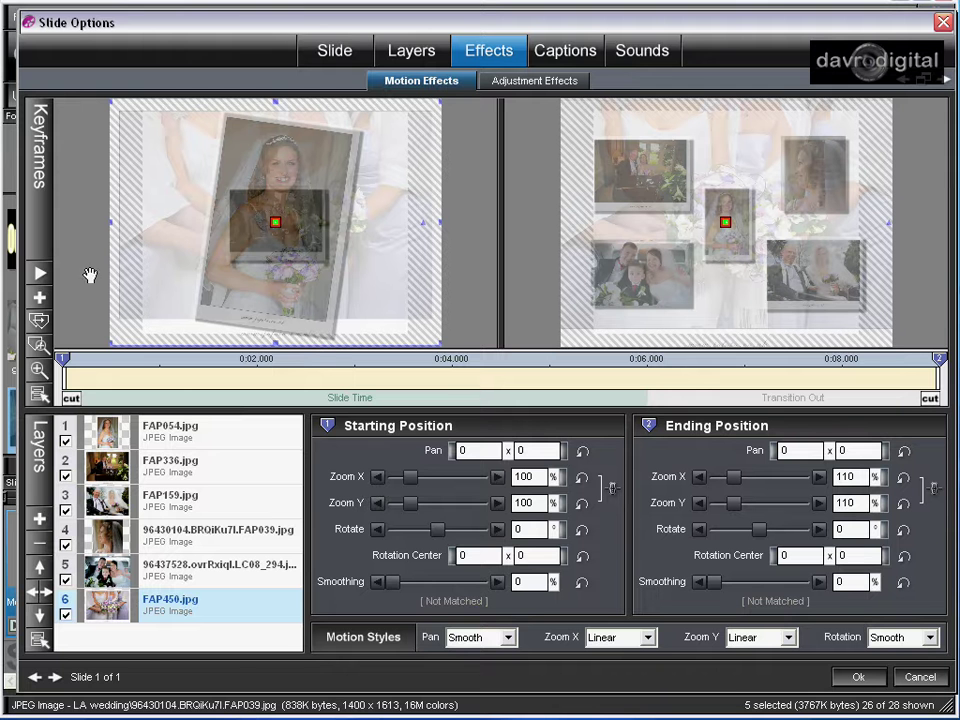
click(40, 321)
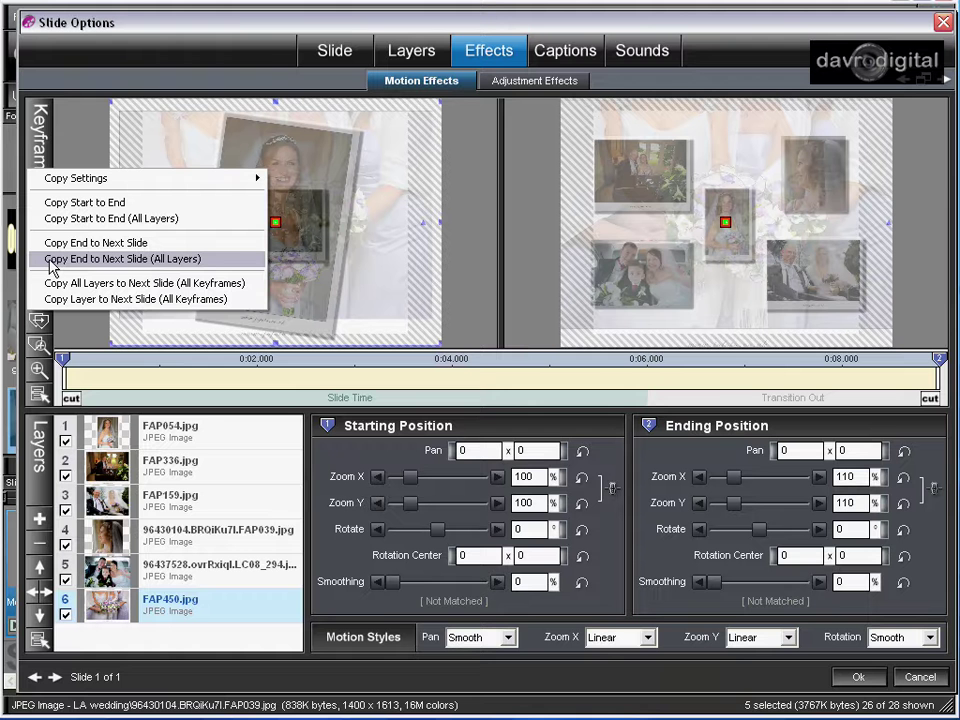
click(149, 259)
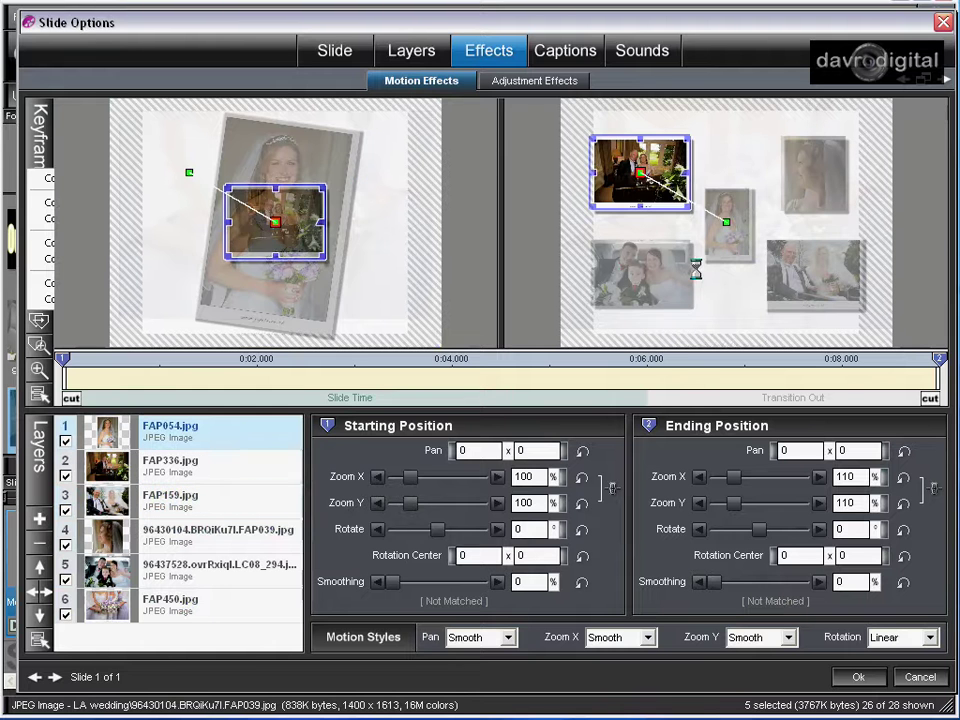
click(858, 678)
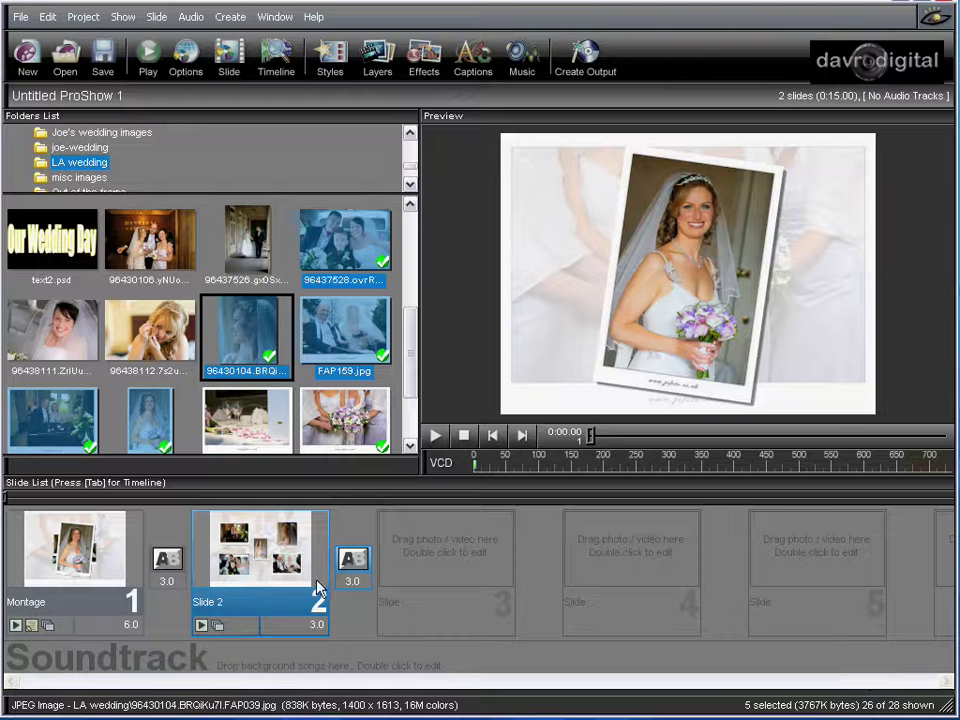
Step: Set the transition between Montage and Slide 2 to 0 seconds
click(166, 581)
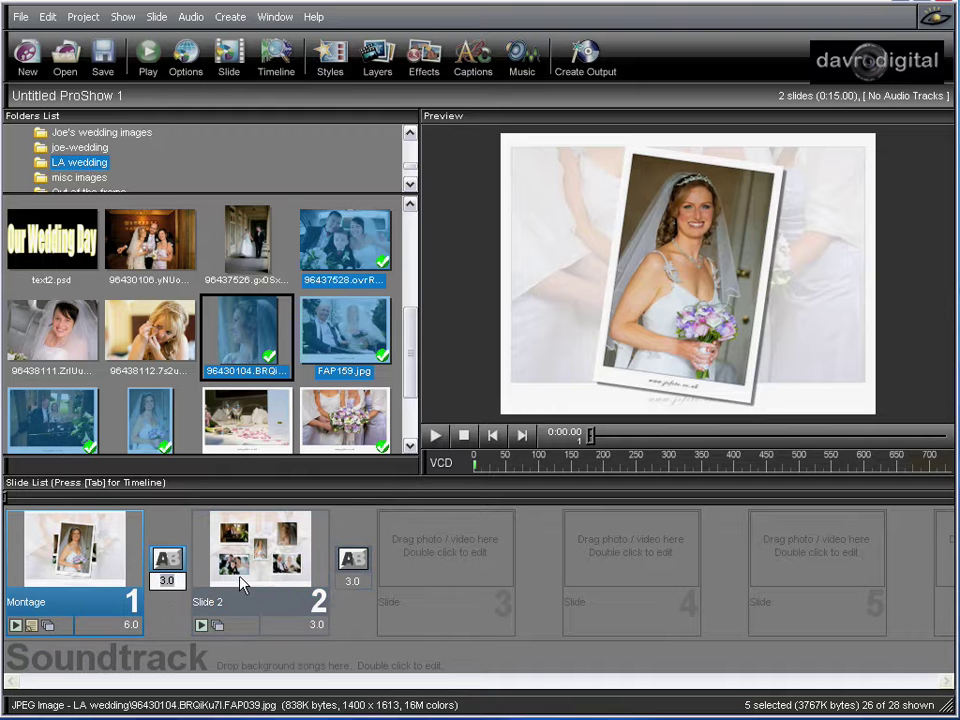
text(0)
key(Return)
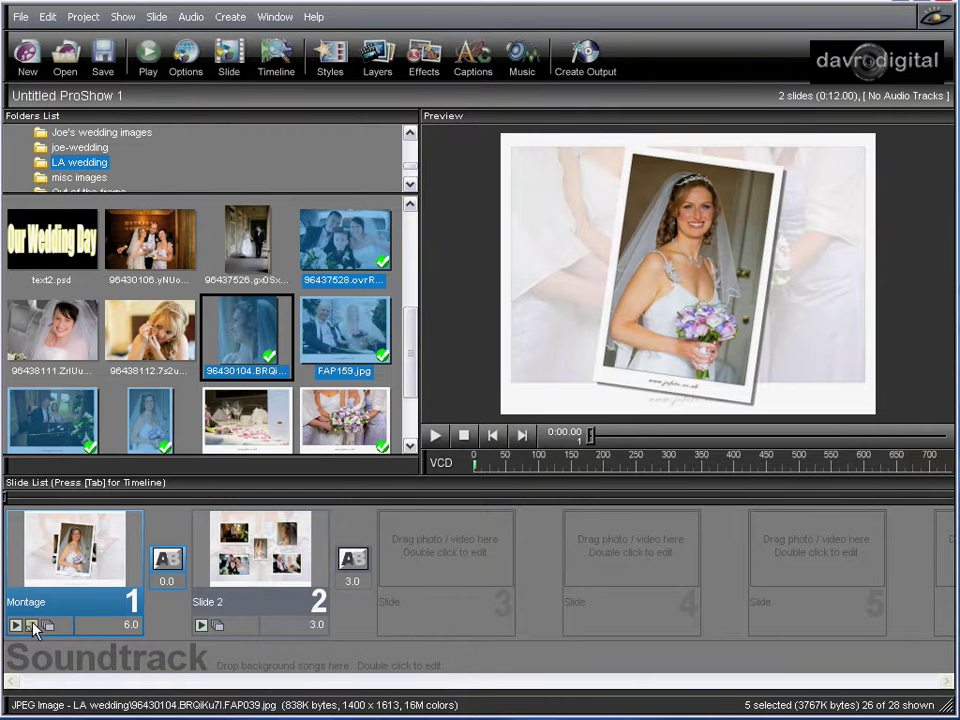
click(33, 627)
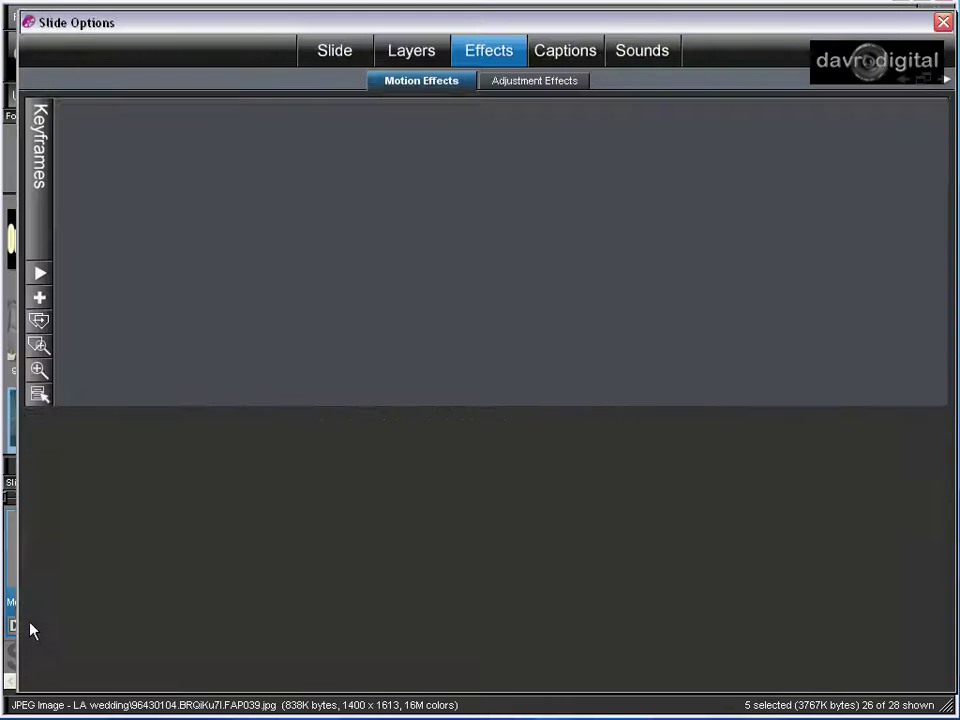
Step: Review the Montage slide's name and timing settings, then close Slide Options
click(350, 52)
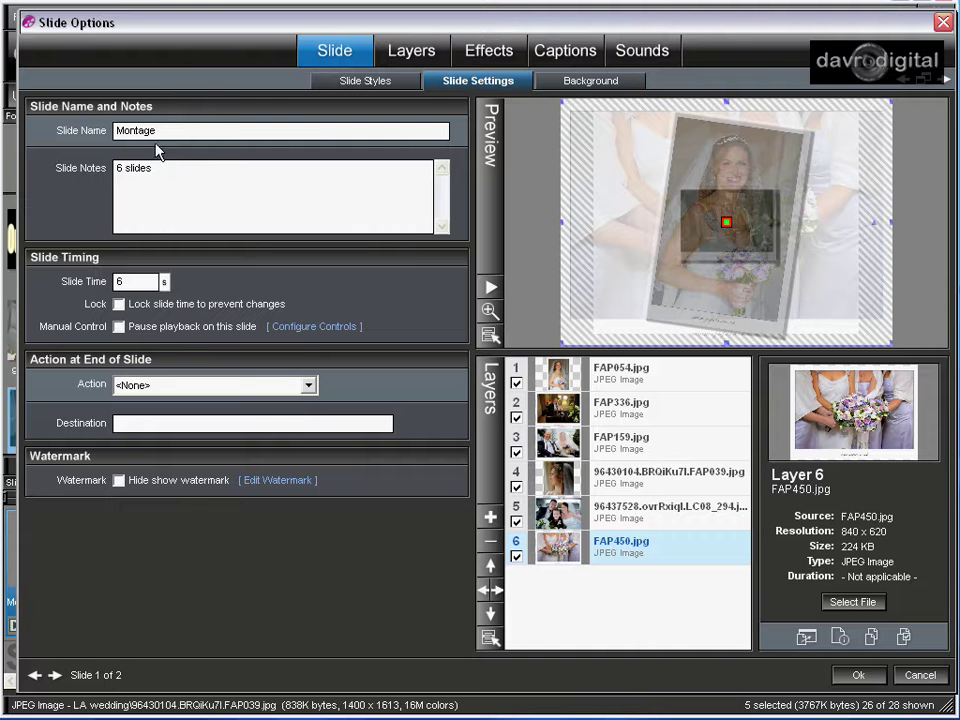
click(860, 676)
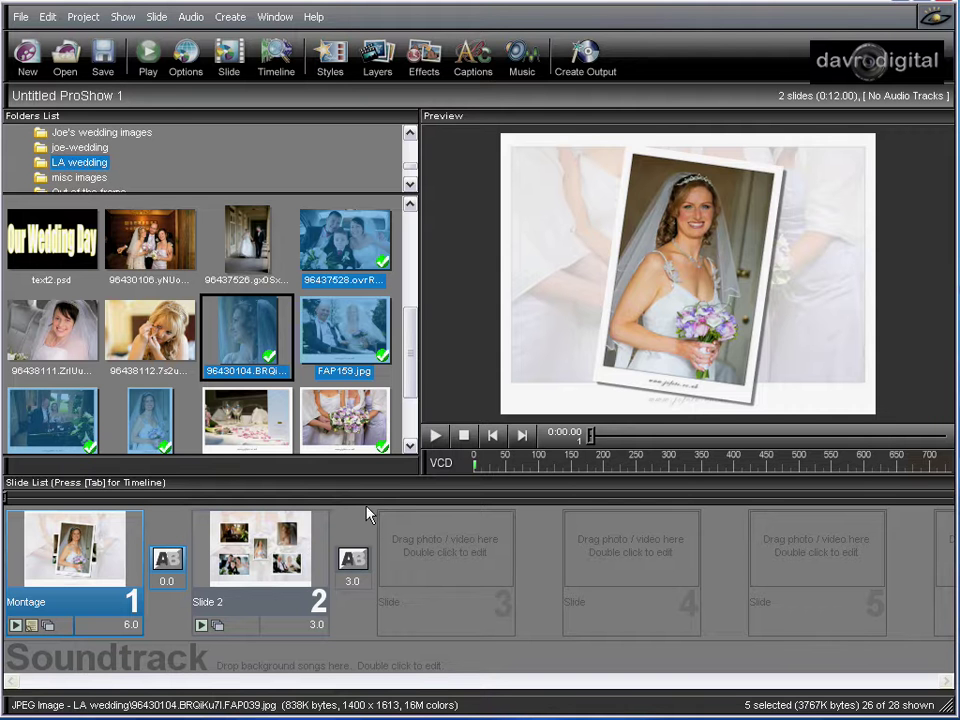
click(437, 437)
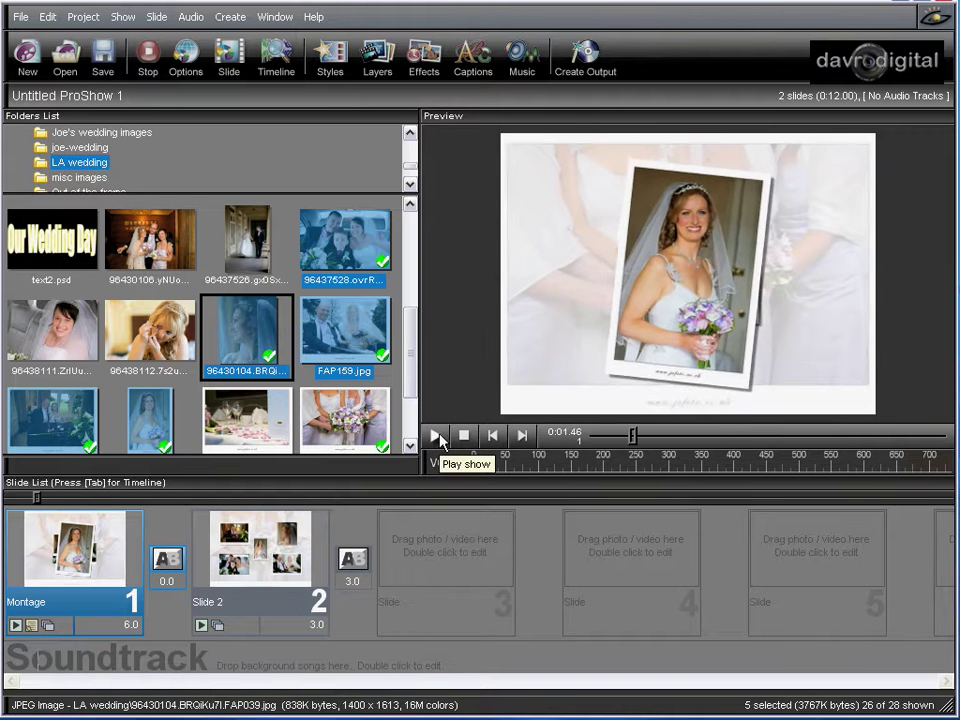